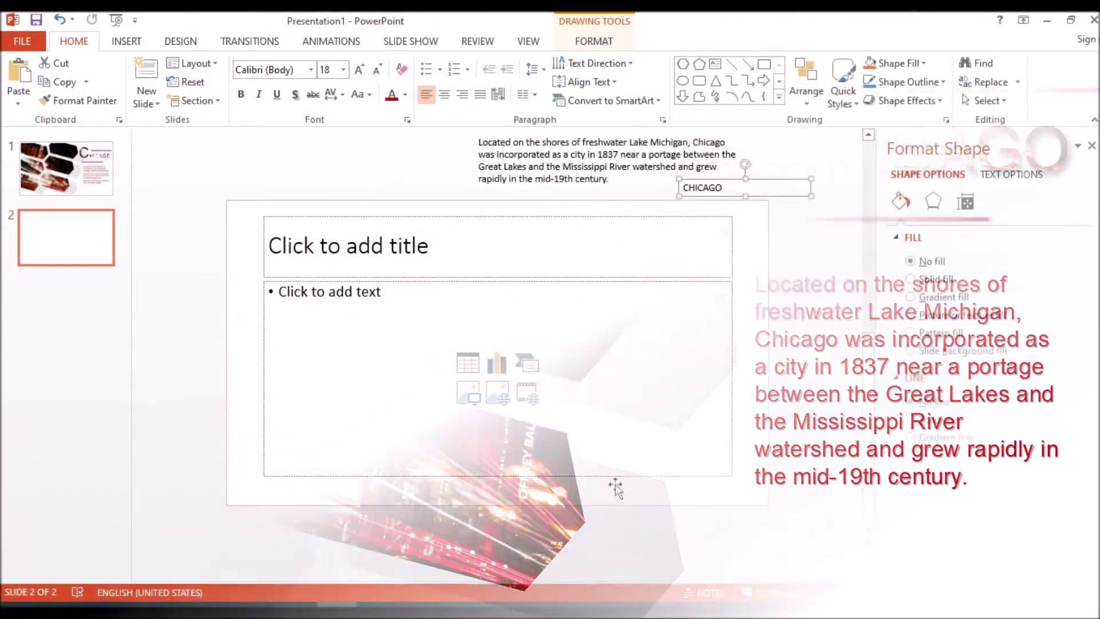
Step: Remove a stray hexagon and both empty placeholders so slide 2 is blank
click(683, 64)
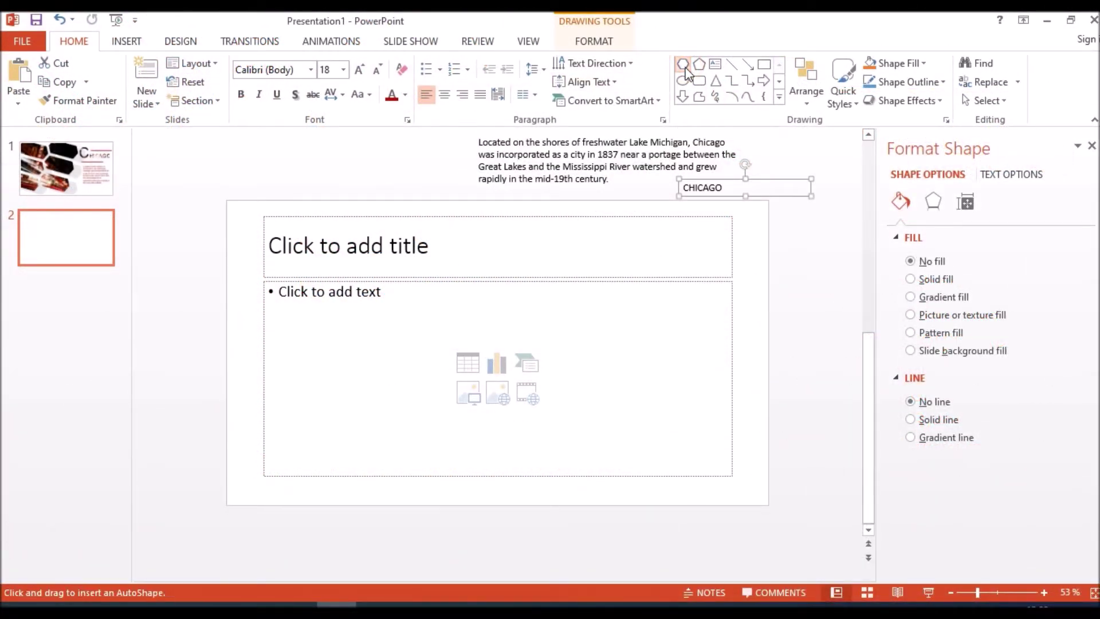
click(224, 187)
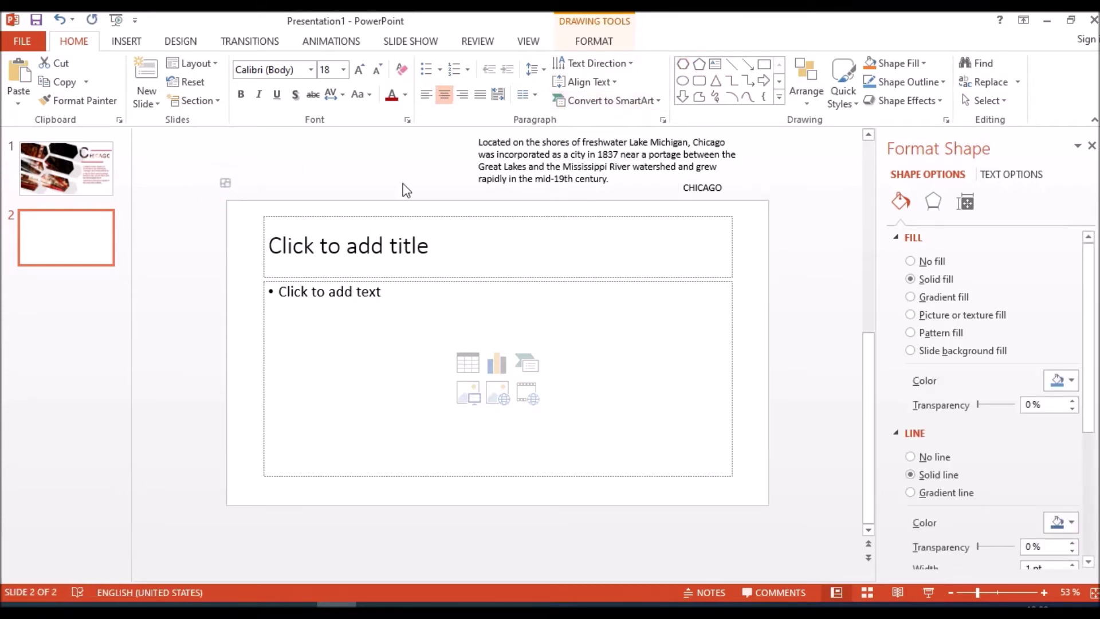
key(Delete)
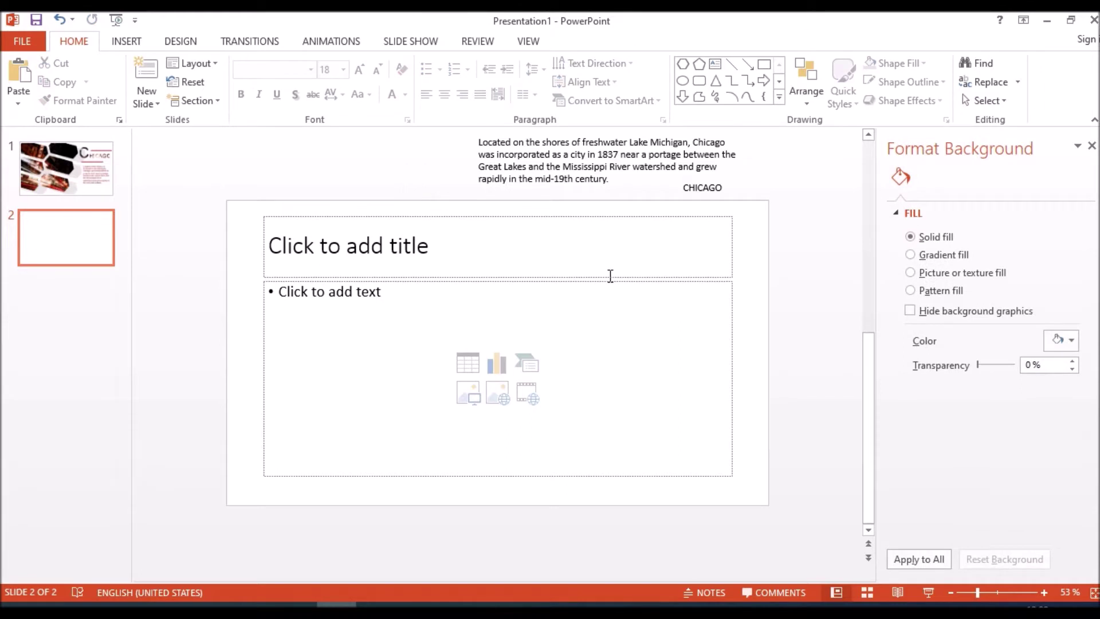
mouse_move(232, 230)
mouse_down()
mouse_move(723, 492)
mouse_move(741, 483)
mouse_up()
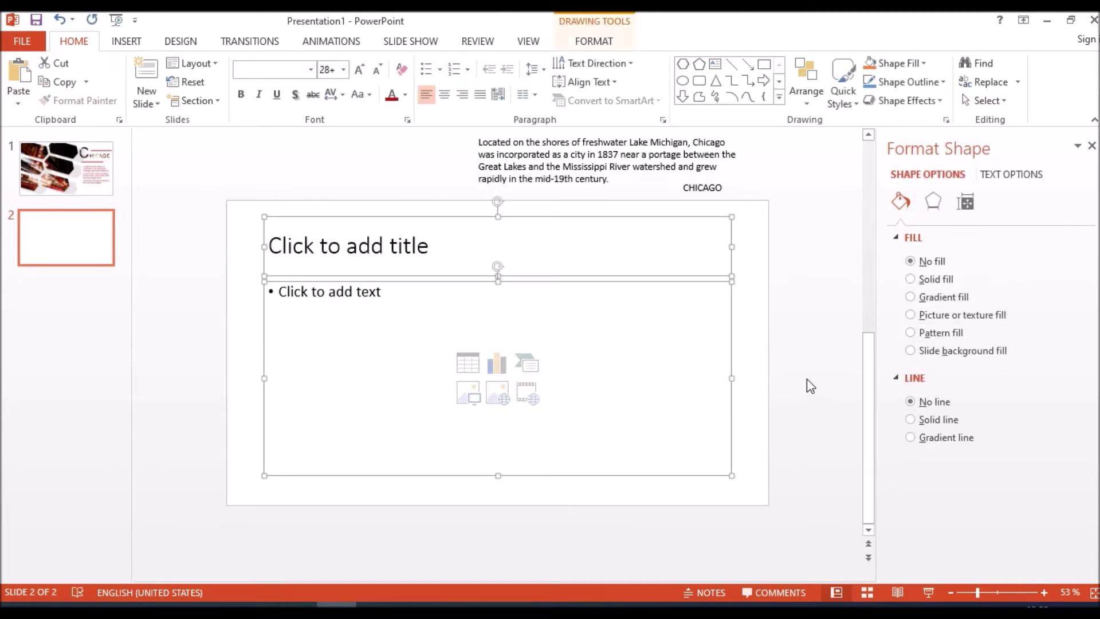
key(Delete)
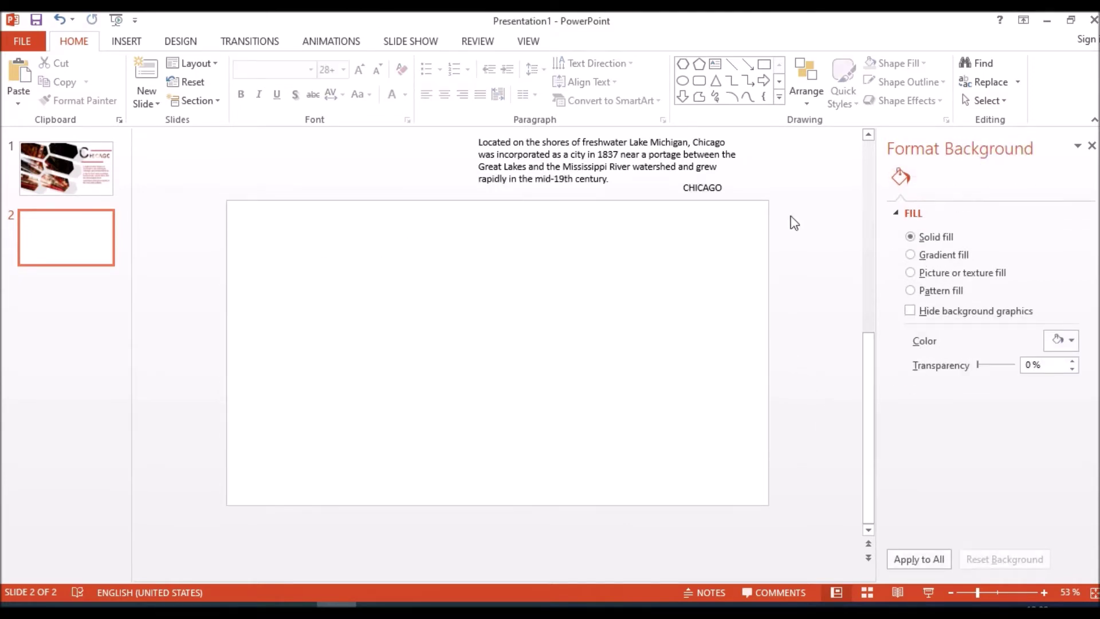
click(680, 66)
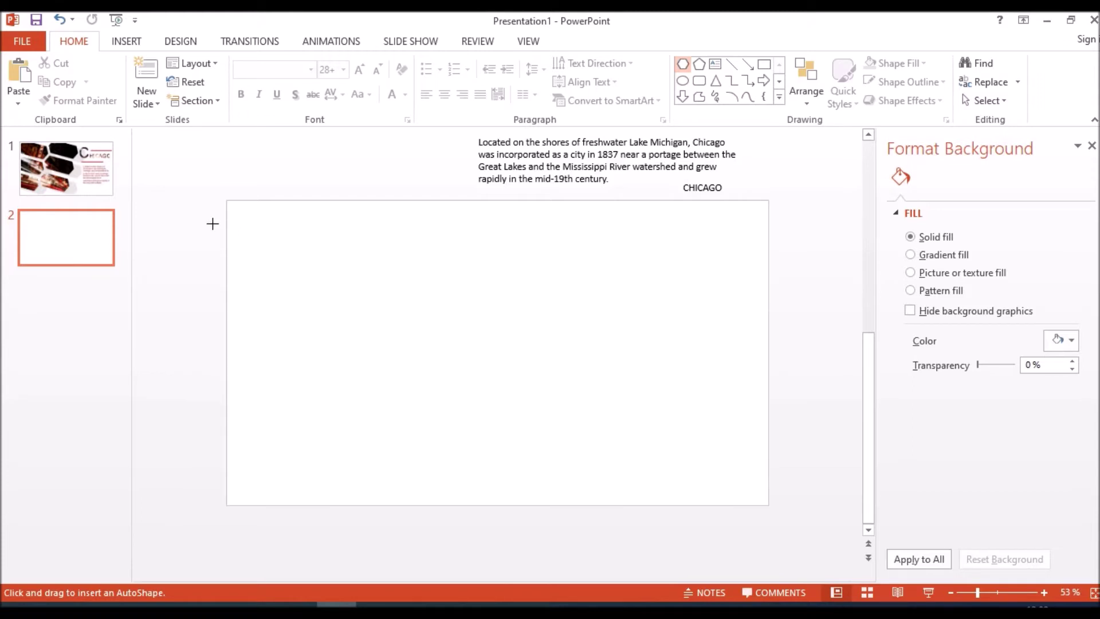
Step: Draw a blue hexagon at top-left and place a copy snugly to its upper right
mouse_move(212, 224)
mouse_down()
mouse_move(426, 315)
mouse_move(388, 317)
mouse_up()
right_click(337, 274)
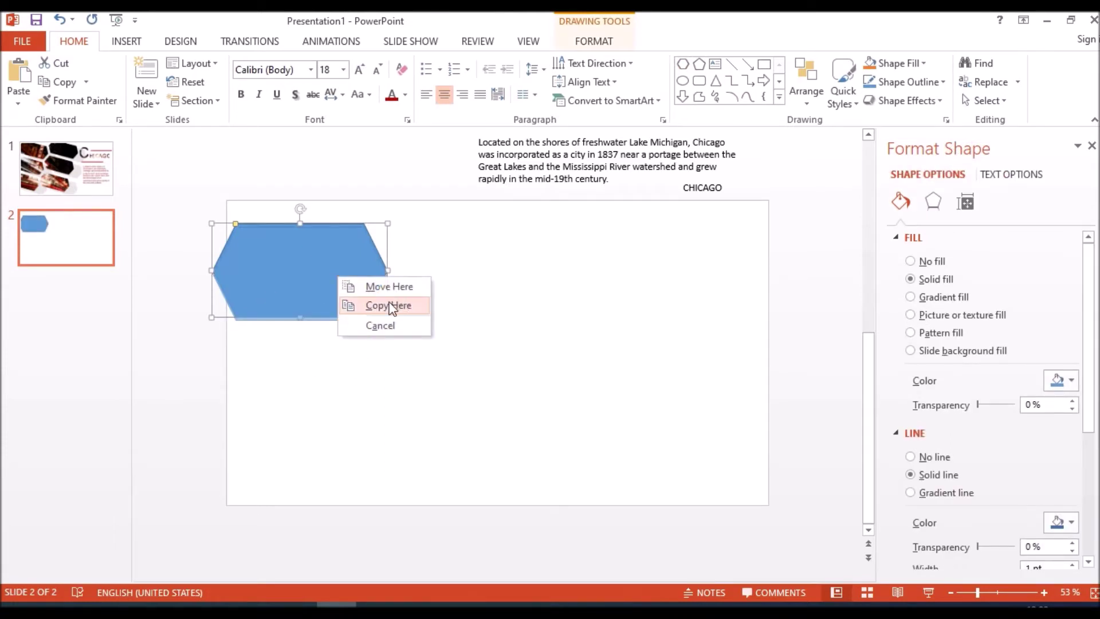
click(388, 303)
drag(349, 309, 530, 240)
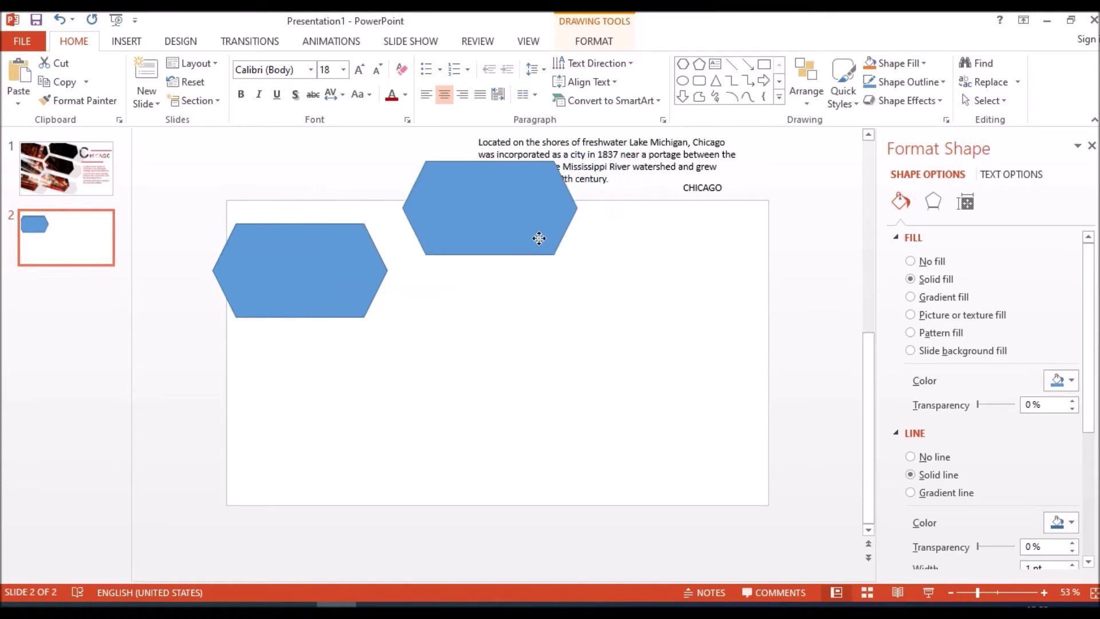
drag(530, 240, 512, 245)
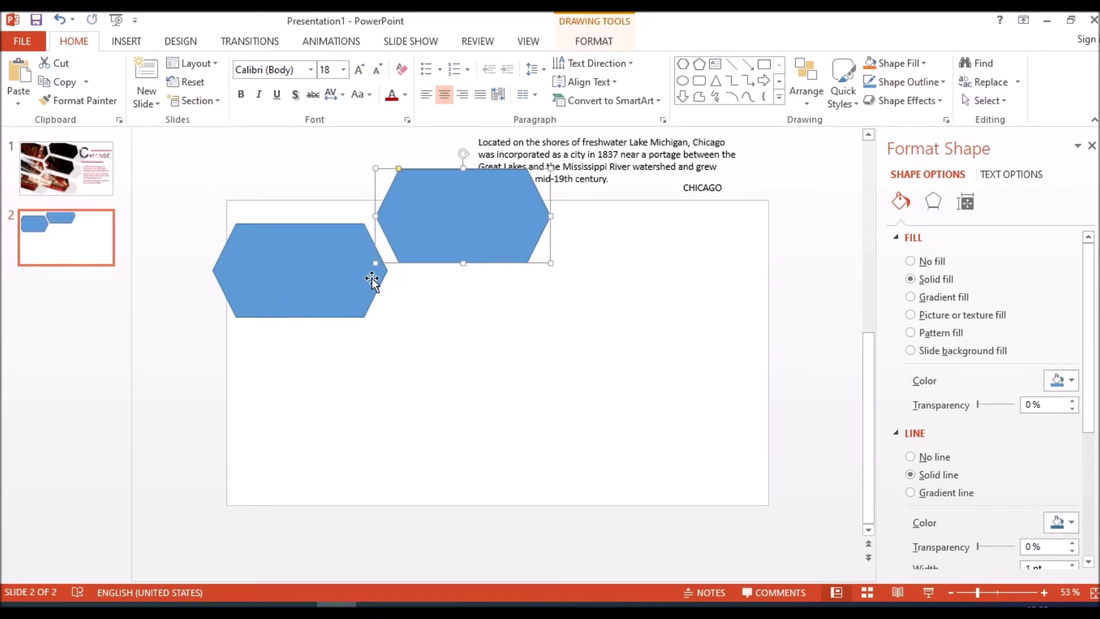
Step: Duplicate the left hexagon twice downward to form a left column of three
right_click(343, 286)
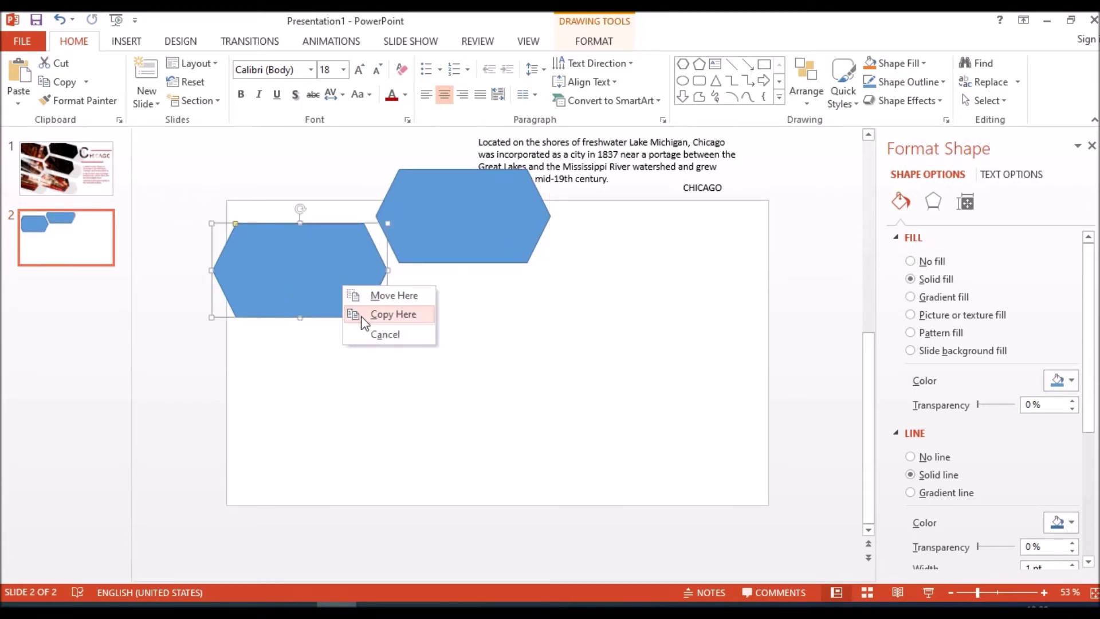
click(386, 316)
mouse_move(338, 282)
mouse_down()
mouse_move(315, 321)
mouse_move(334, 381)
mouse_up()
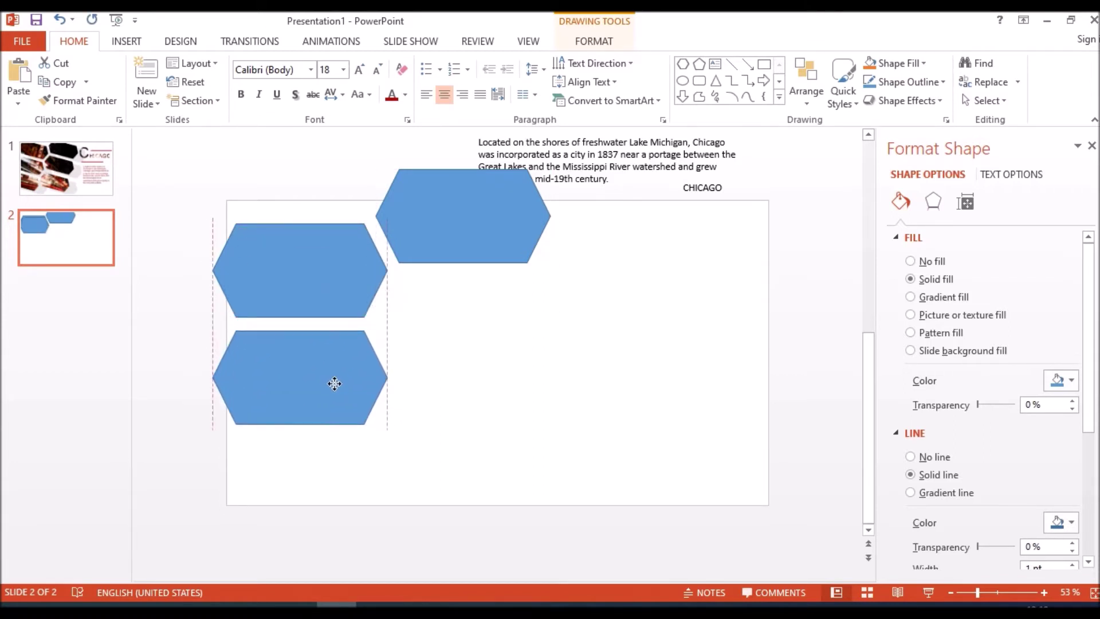
drag(335, 381, 334, 379)
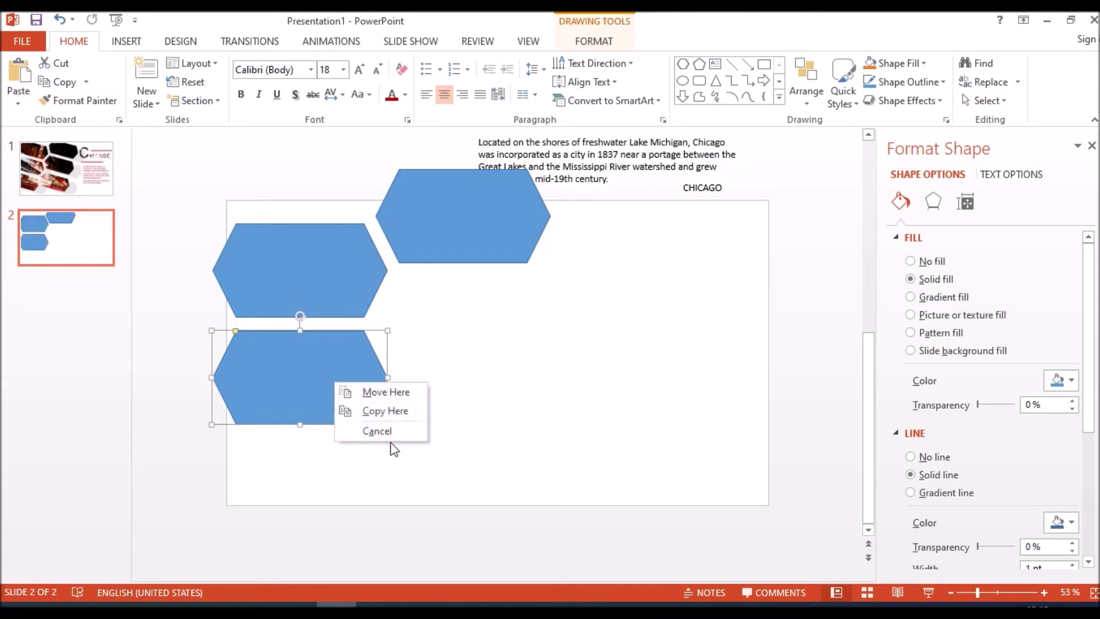
click(389, 411)
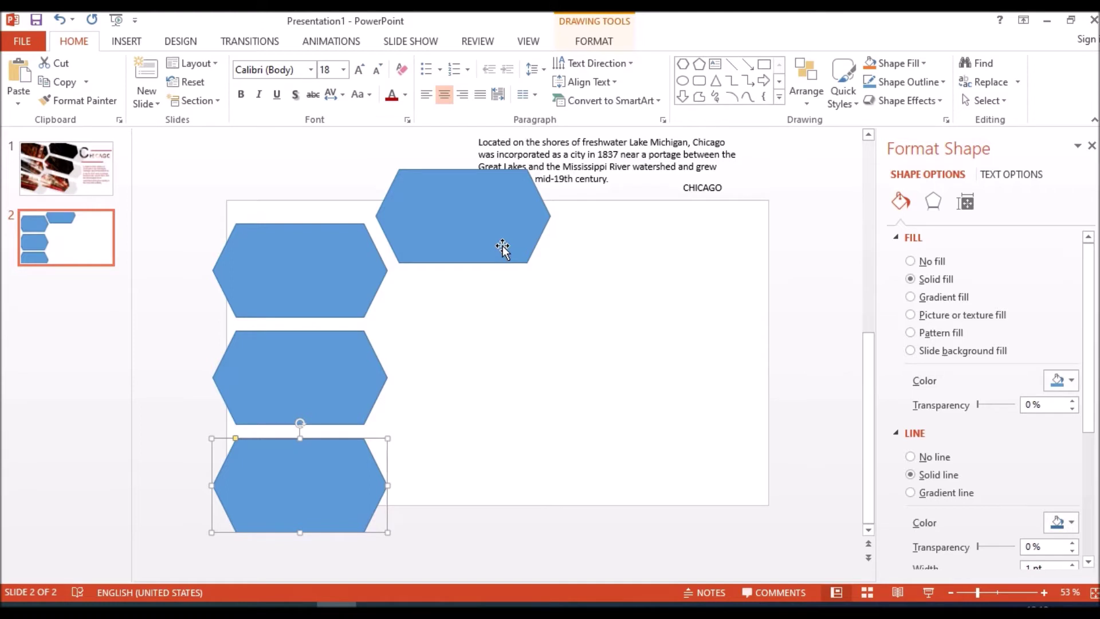
drag(511, 250, 504, 249)
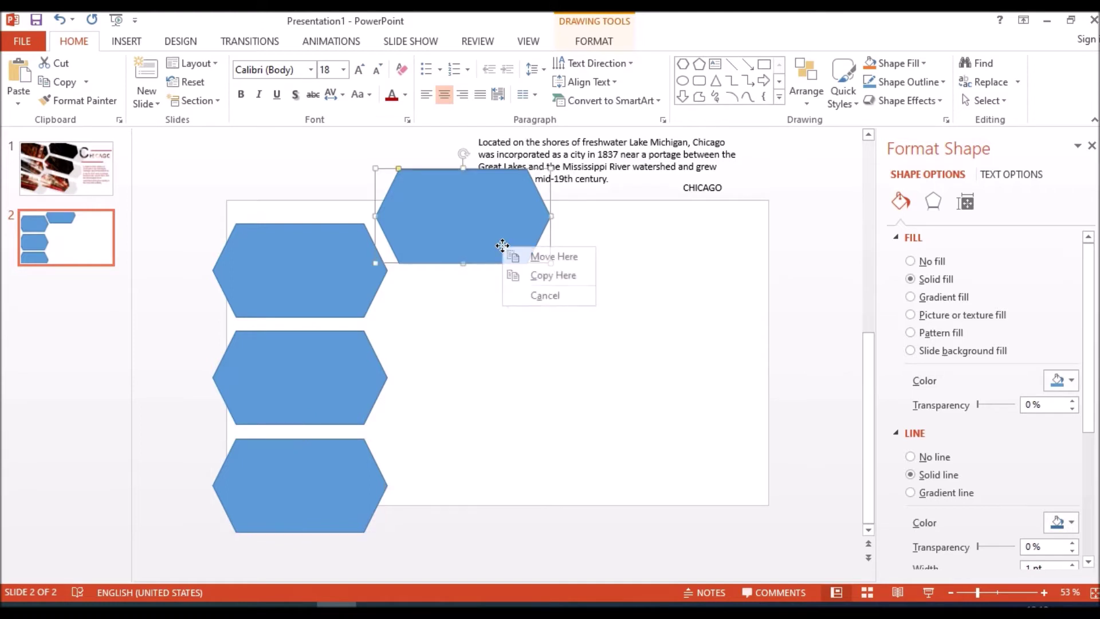
Step: Add two aligned hexagon copies beneath the top-right one, completing a right column of three
click(558, 281)
drag(493, 235, 495, 338)
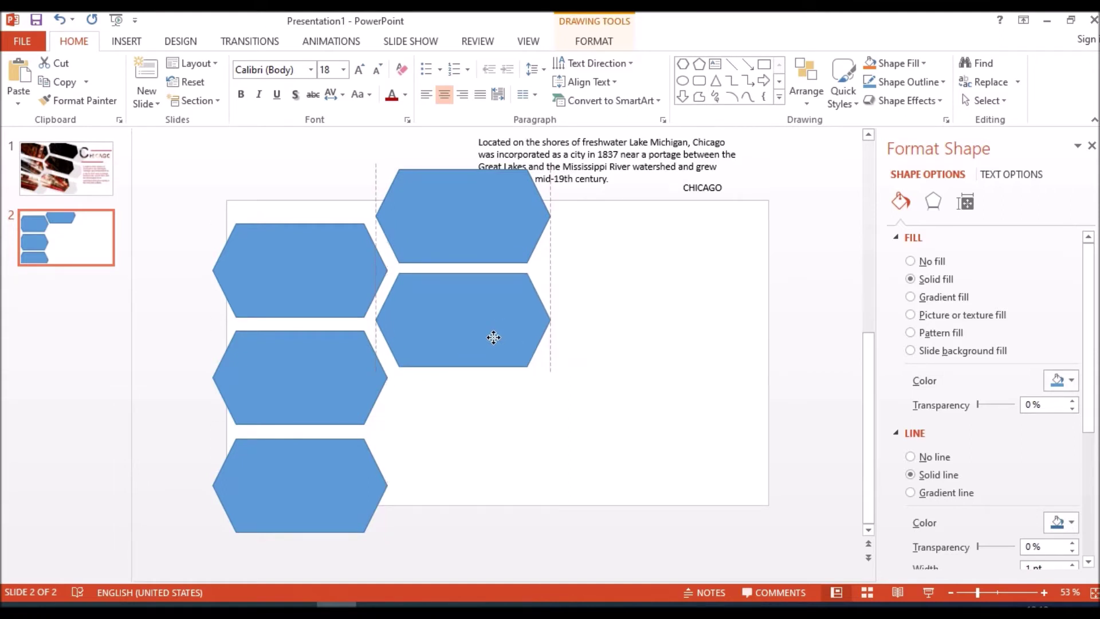
mouse_move(494, 338)
mouse_down()
mouse_move(513, 334)
mouse_move(497, 342)
mouse_up()
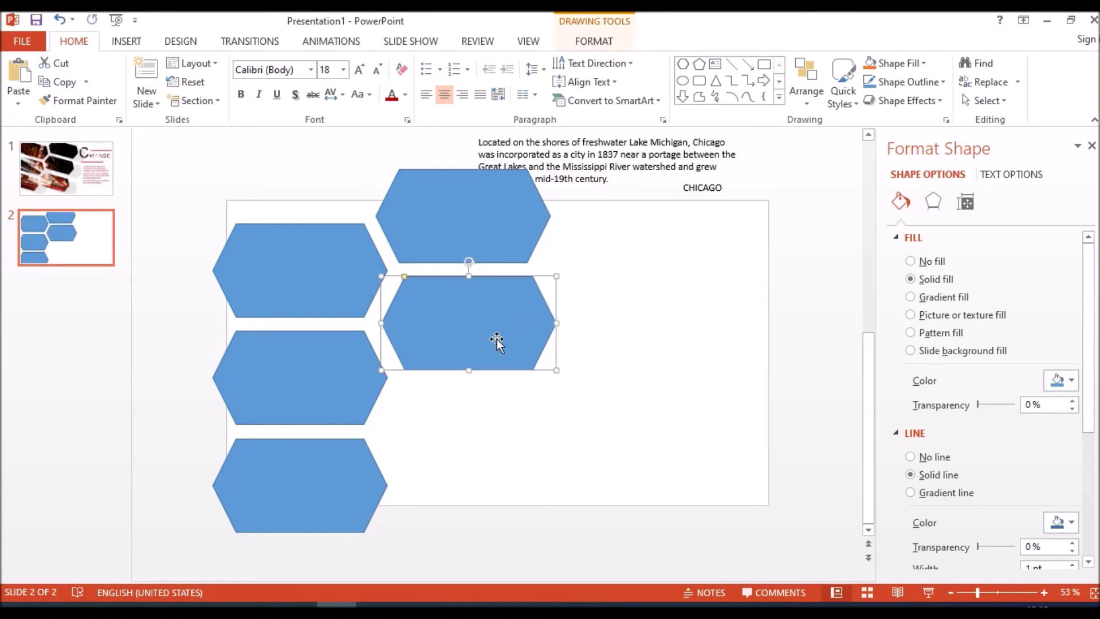
right_click(497, 339)
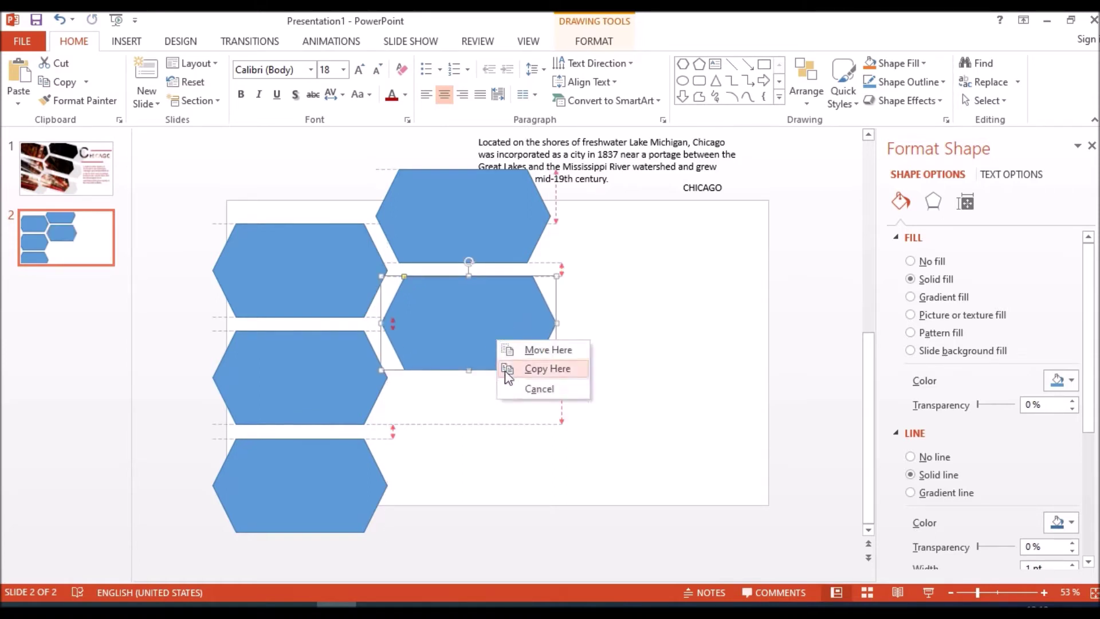
click(559, 379)
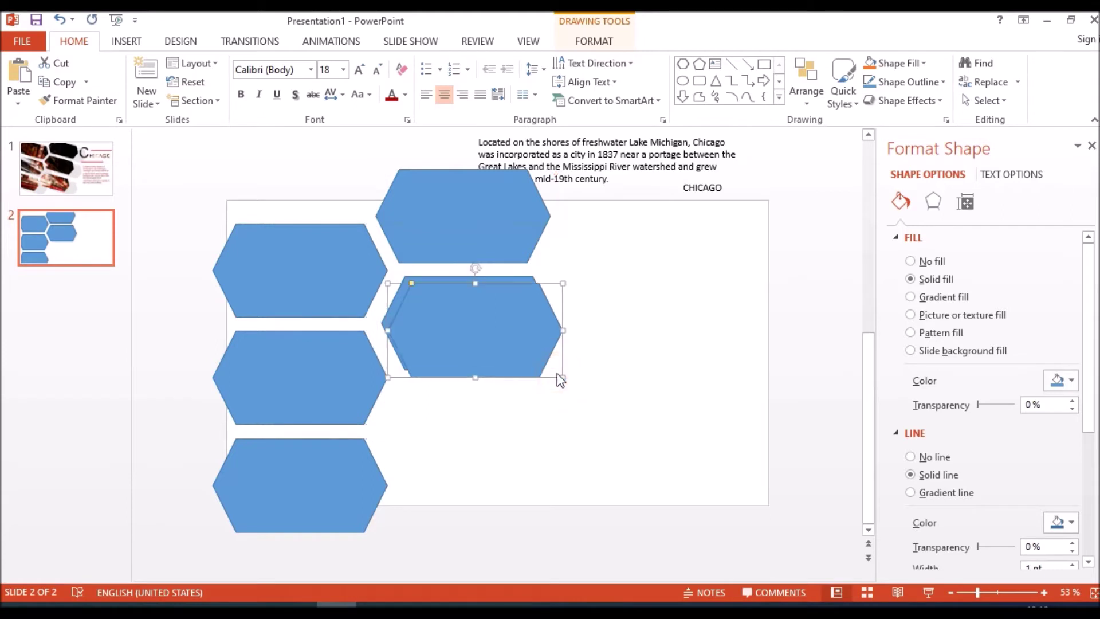
mouse_move(518, 331)
mouse_down()
mouse_move(499, 375)
mouse_move(519, 433)
mouse_up()
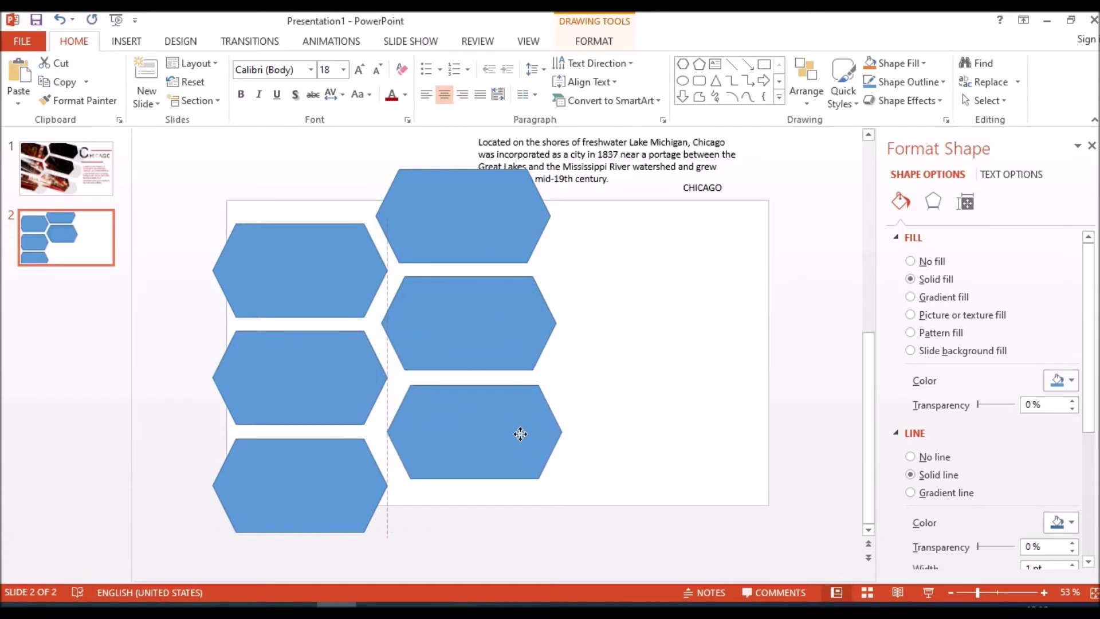
drag(518, 434, 513, 426)
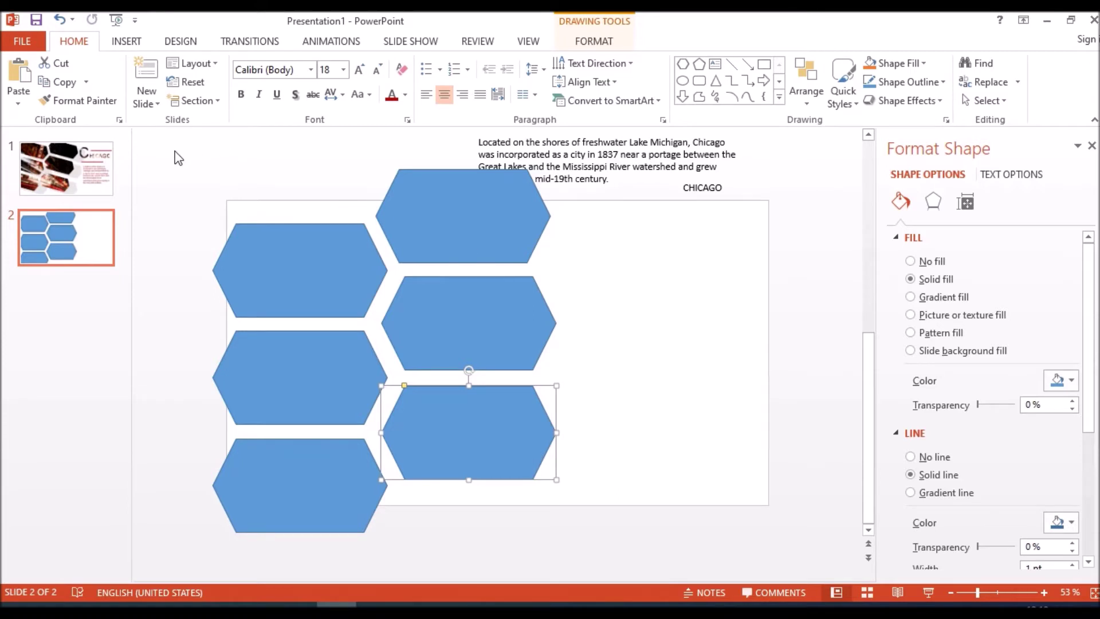
drag(162, 150, 739, 360)
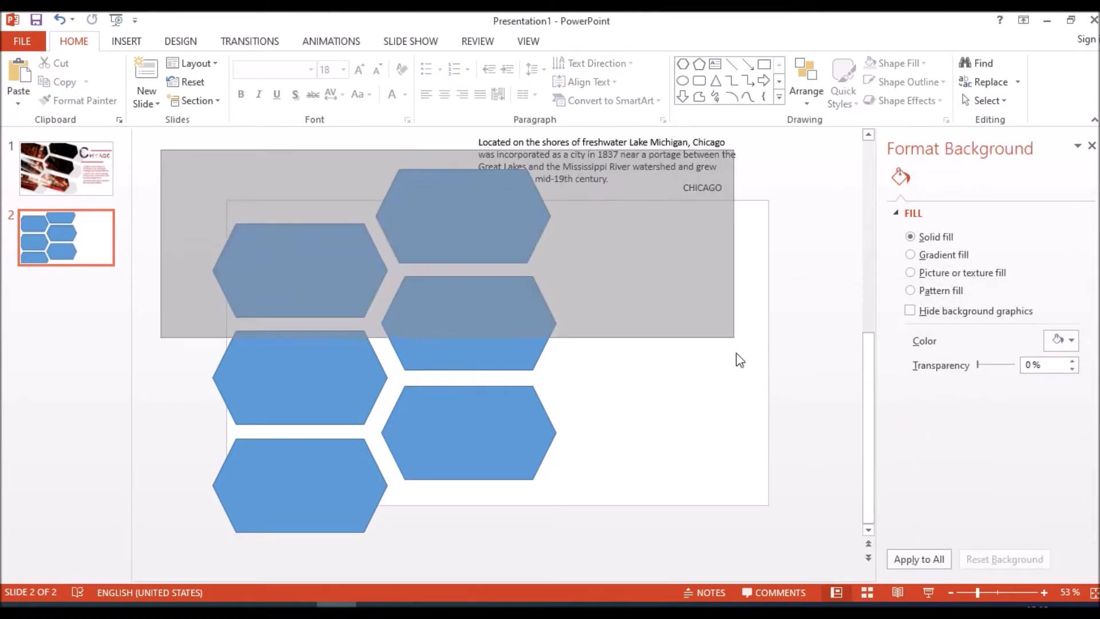
Step: Union the six hexagons into one shape and fill it with a Chicago night-street photo
drag(739, 360, 594, 528)
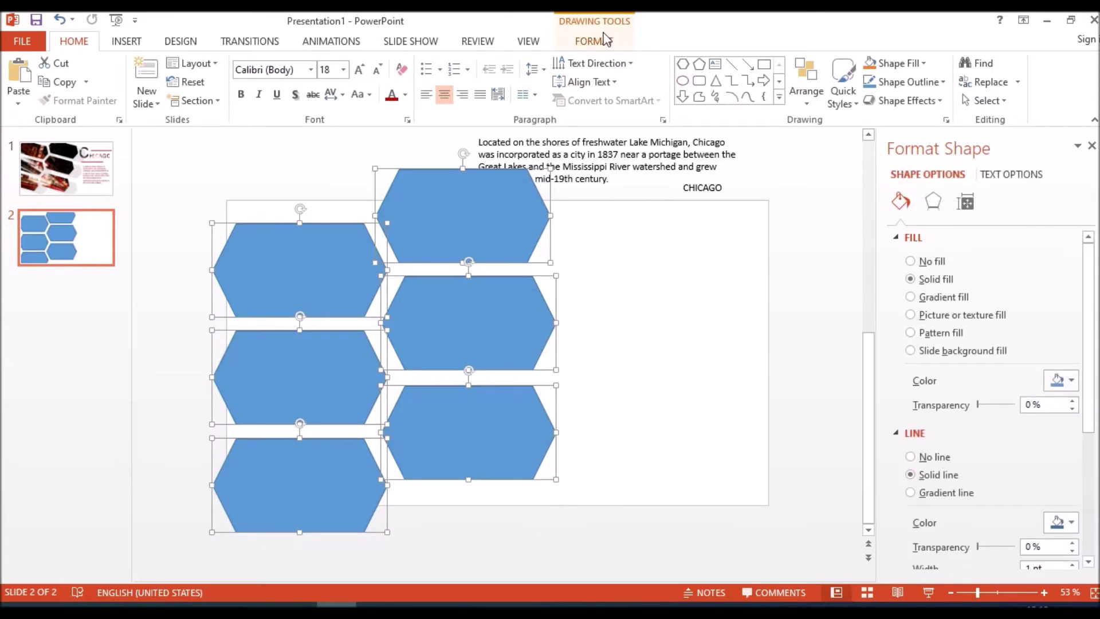
click(598, 42)
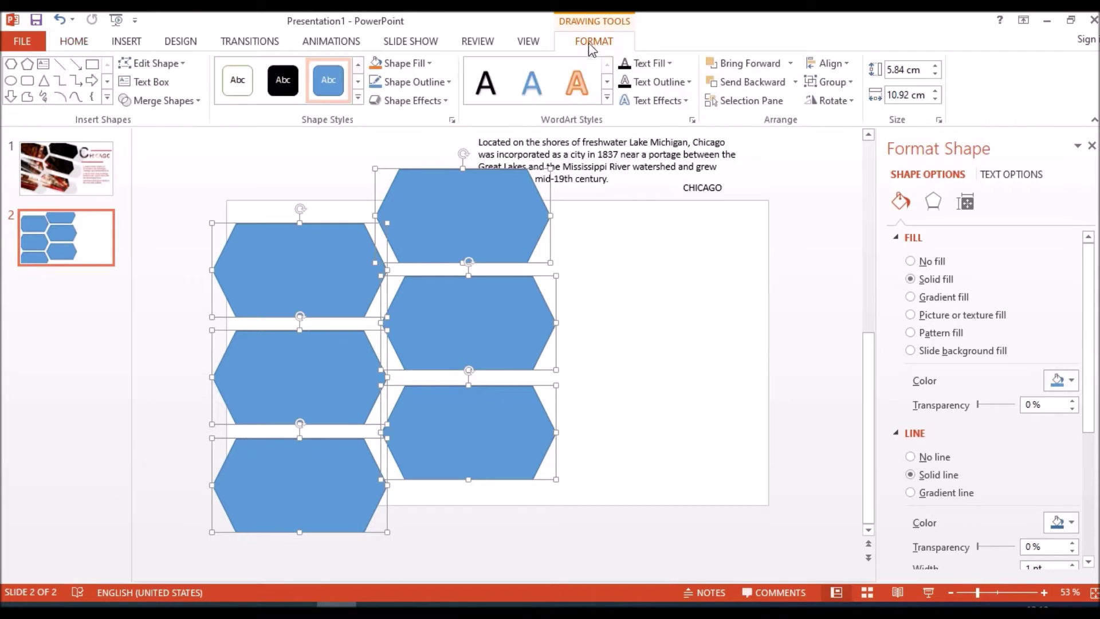
click(195, 102)
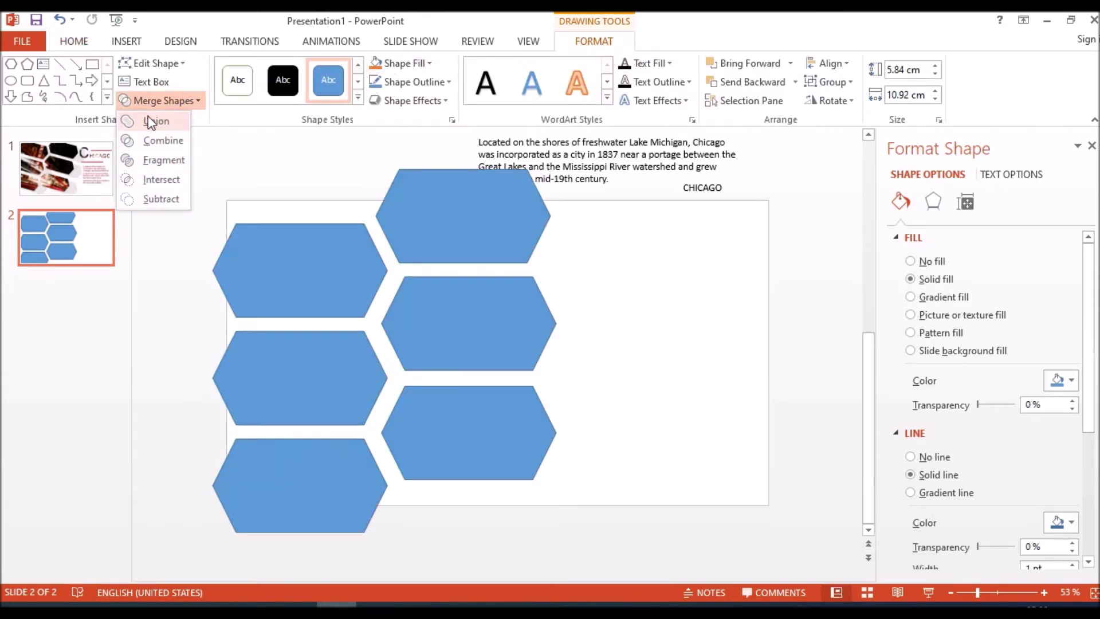
click(150, 121)
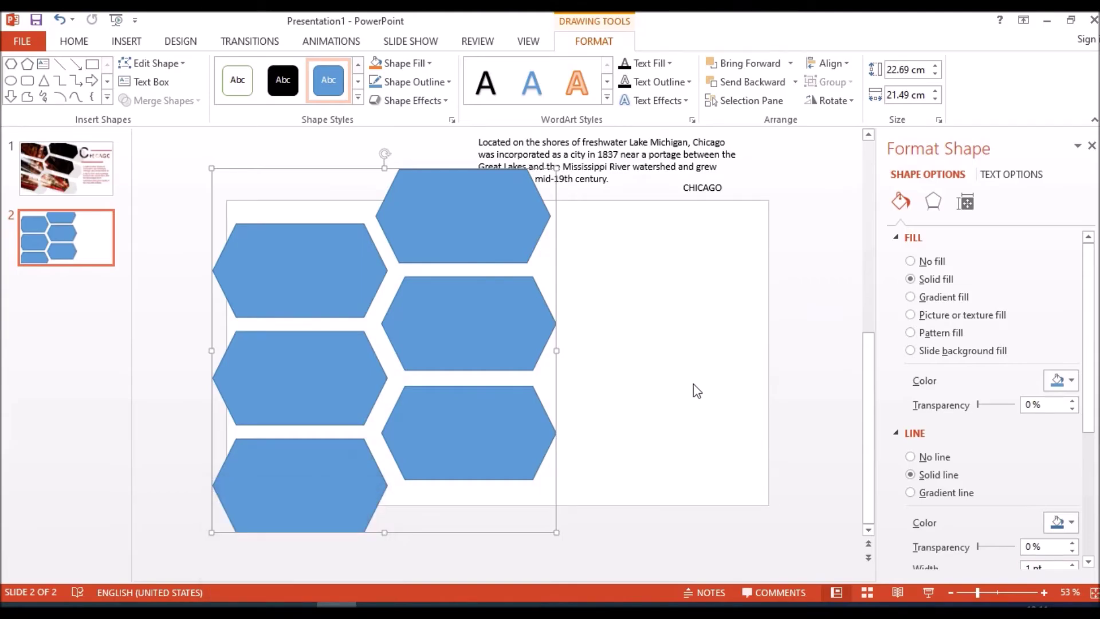
click(939, 315)
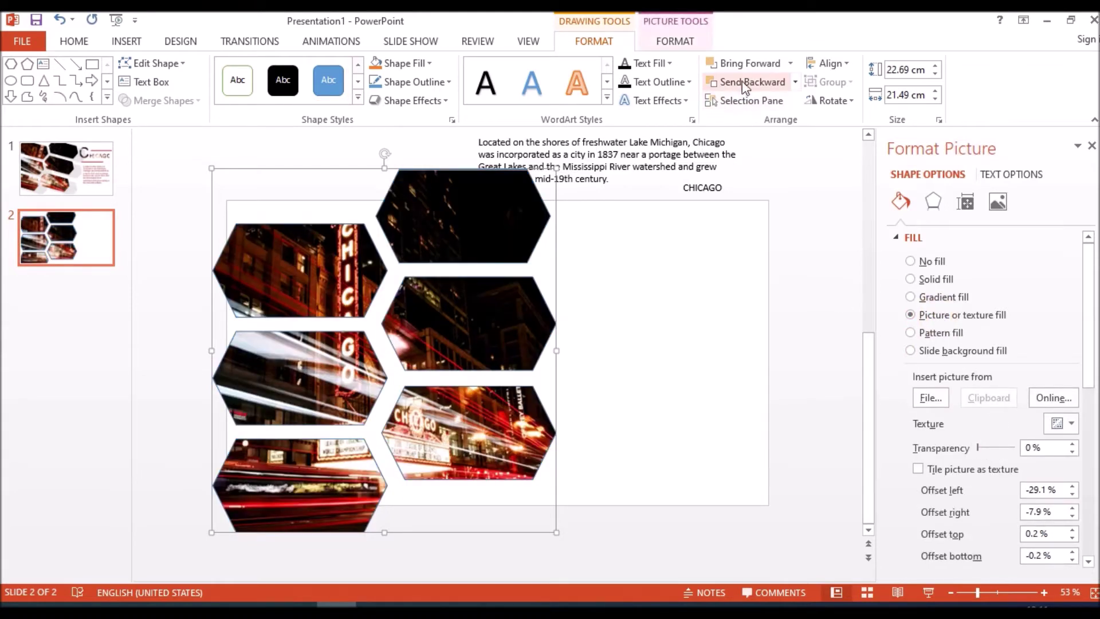
click(675, 41)
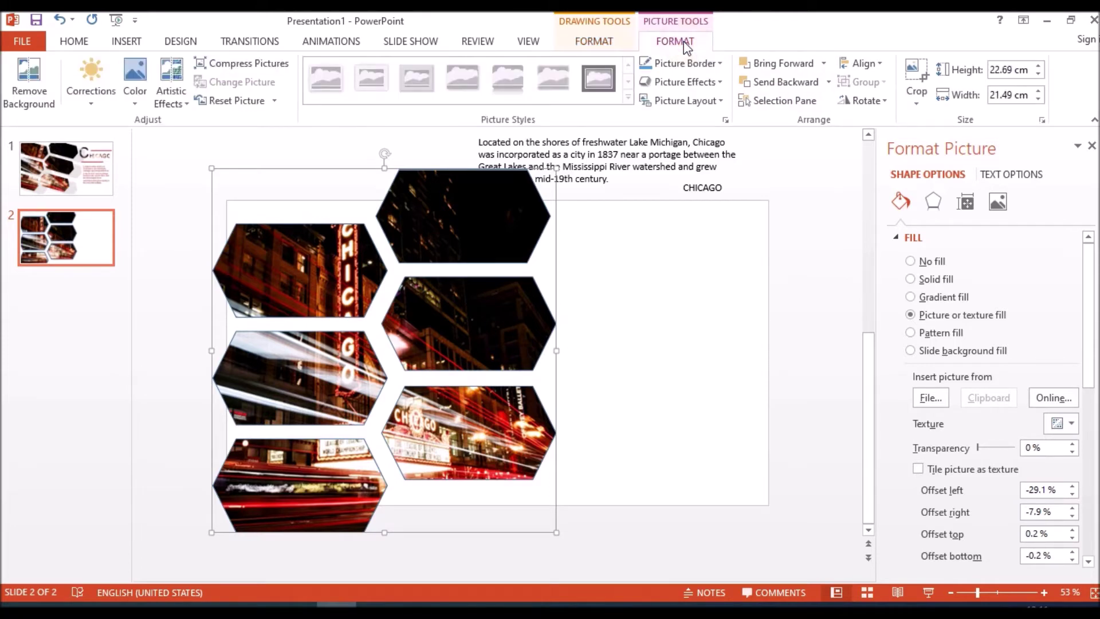
Step: Crop the photo to Fill and shift it left so the CHICAGO sign shows in the left hexagons
click(921, 103)
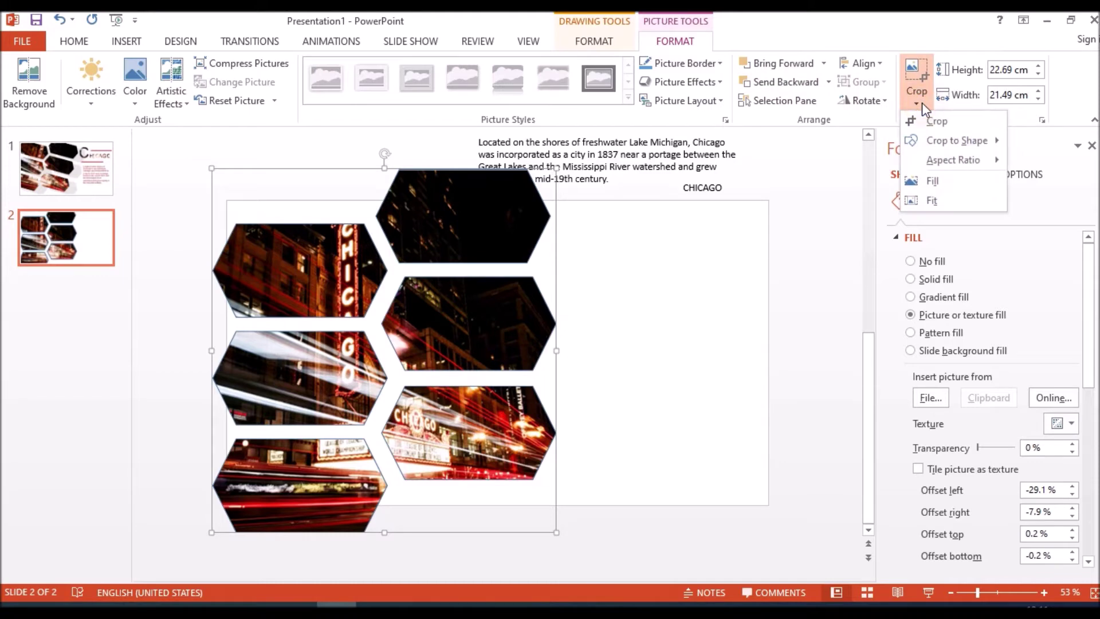
click(940, 185)
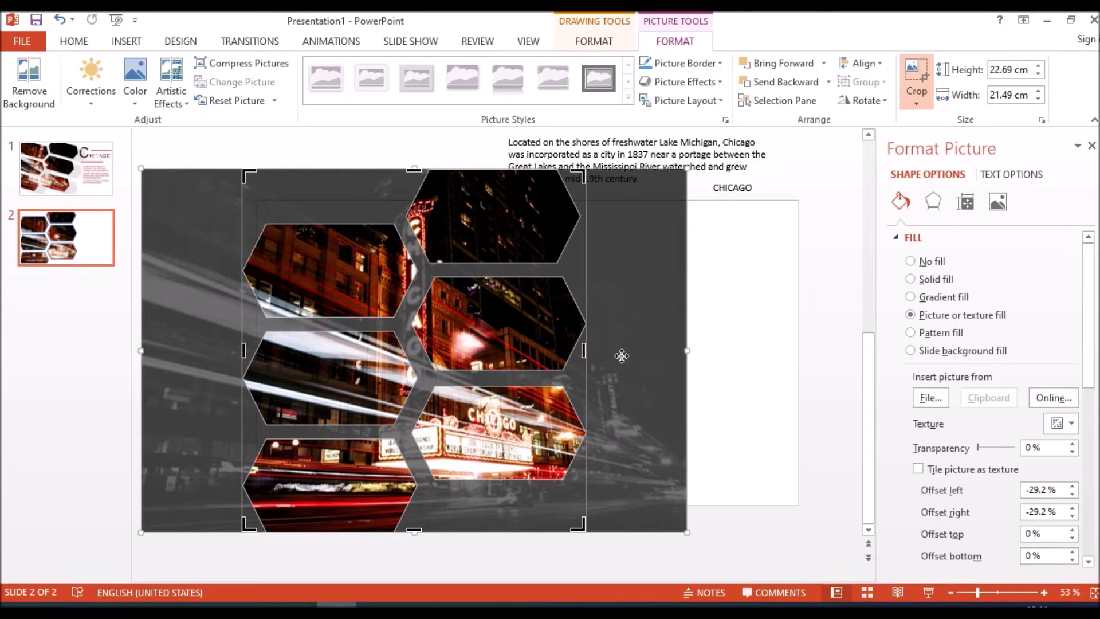
drag(611, 354, 559, 356)
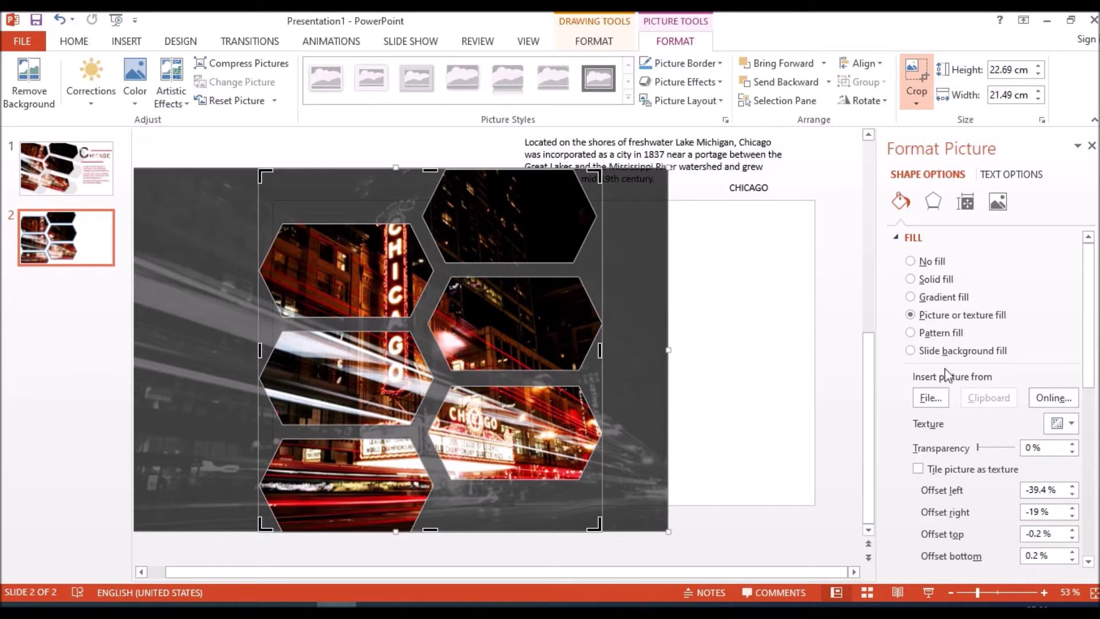
click(791, 346)
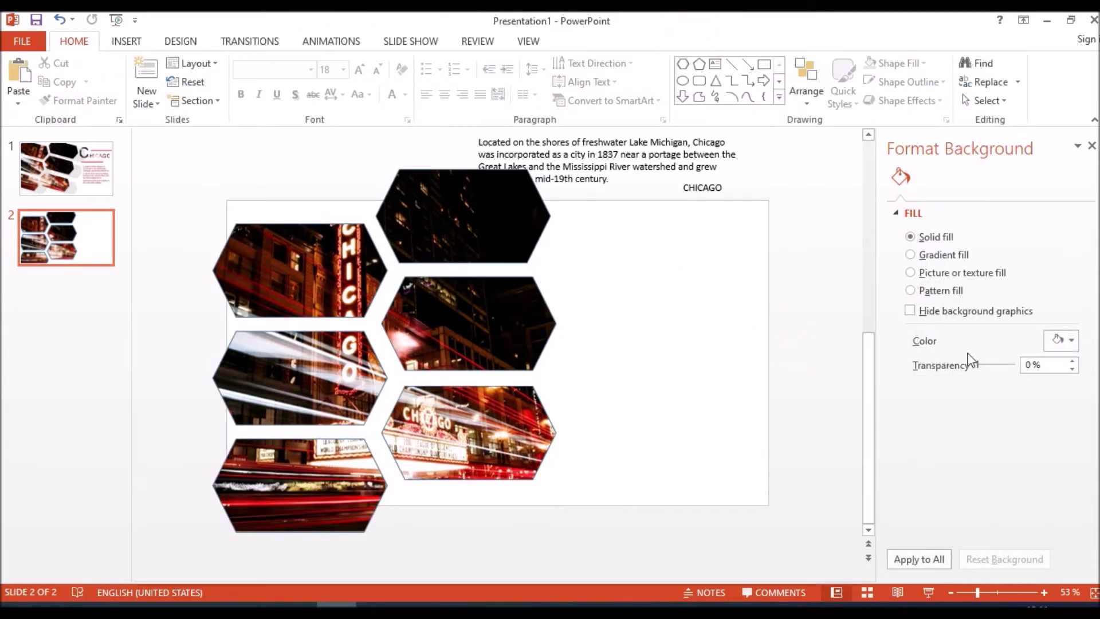
Step: Set the hexagon photo collage's line to No line
click(488, 315)
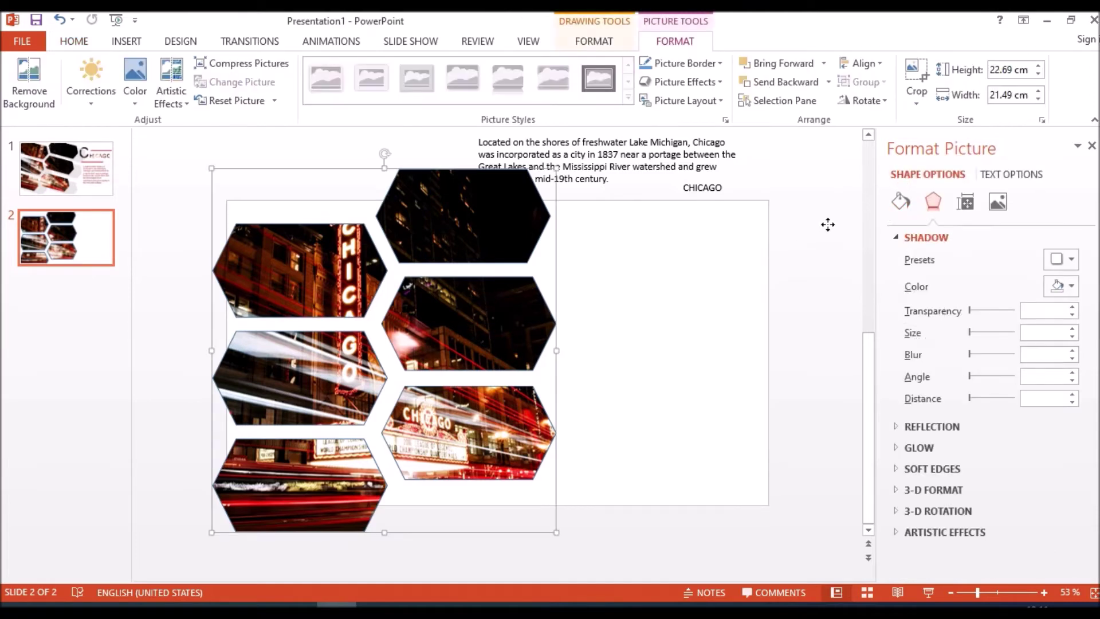
click(901, 205)
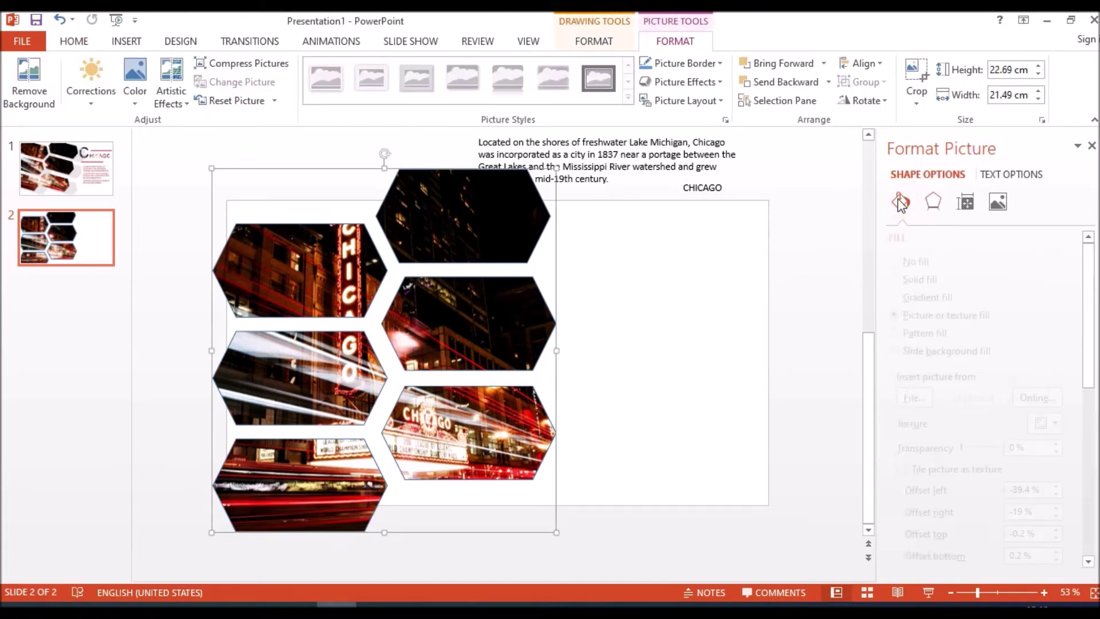
scroll(973, 533, down, 5)
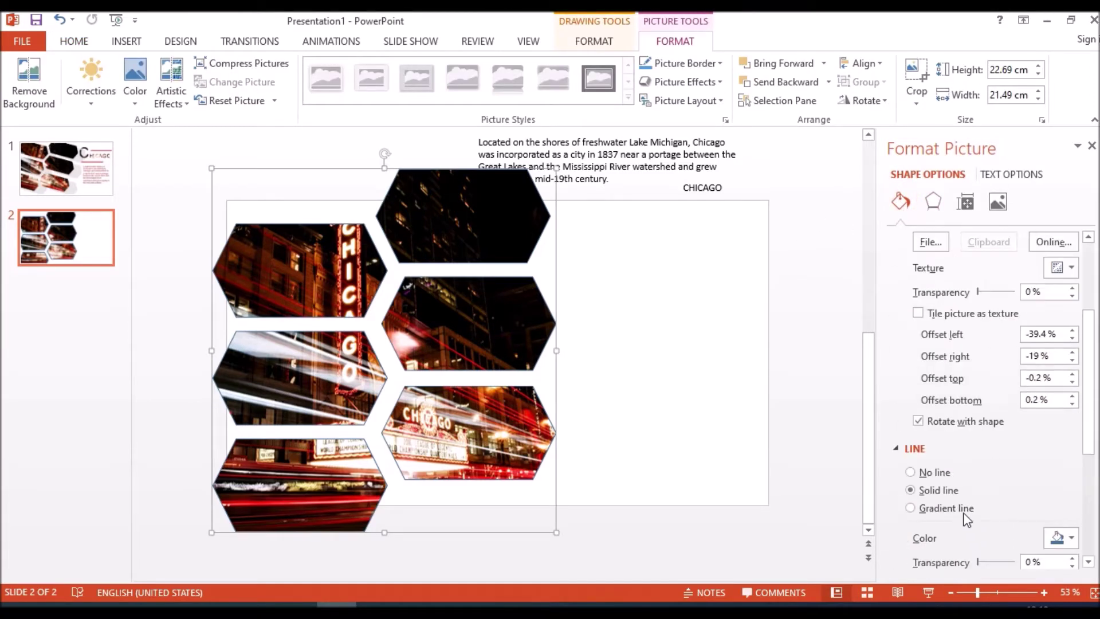
click(929, 470)
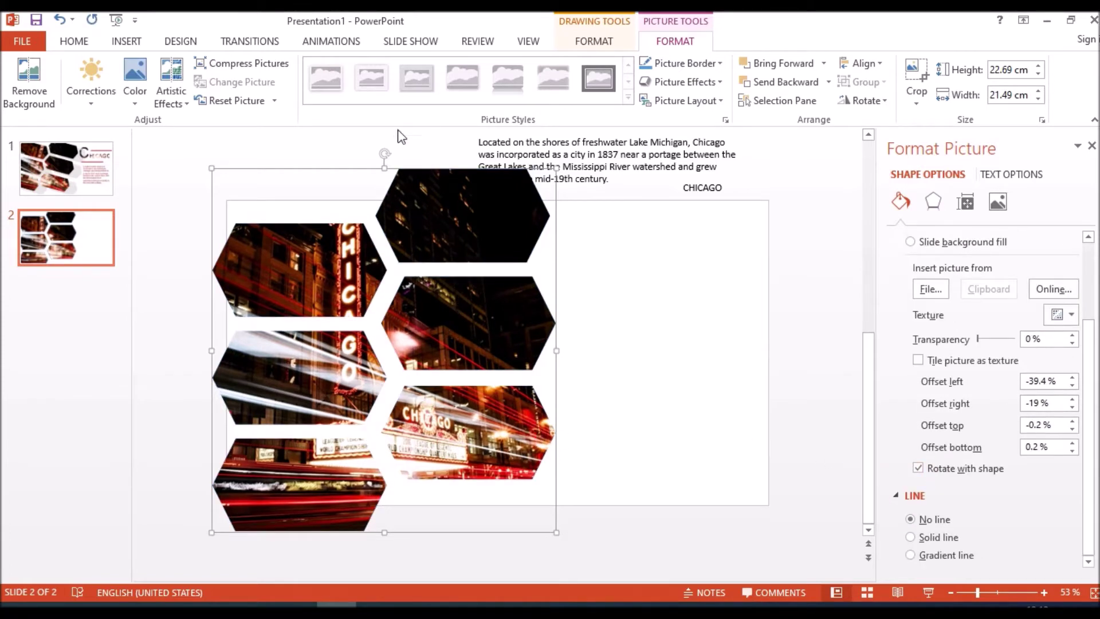
Step: Tilt the collage slightly clockwise and nudge it into position
drag(382, 151, 423, 184)
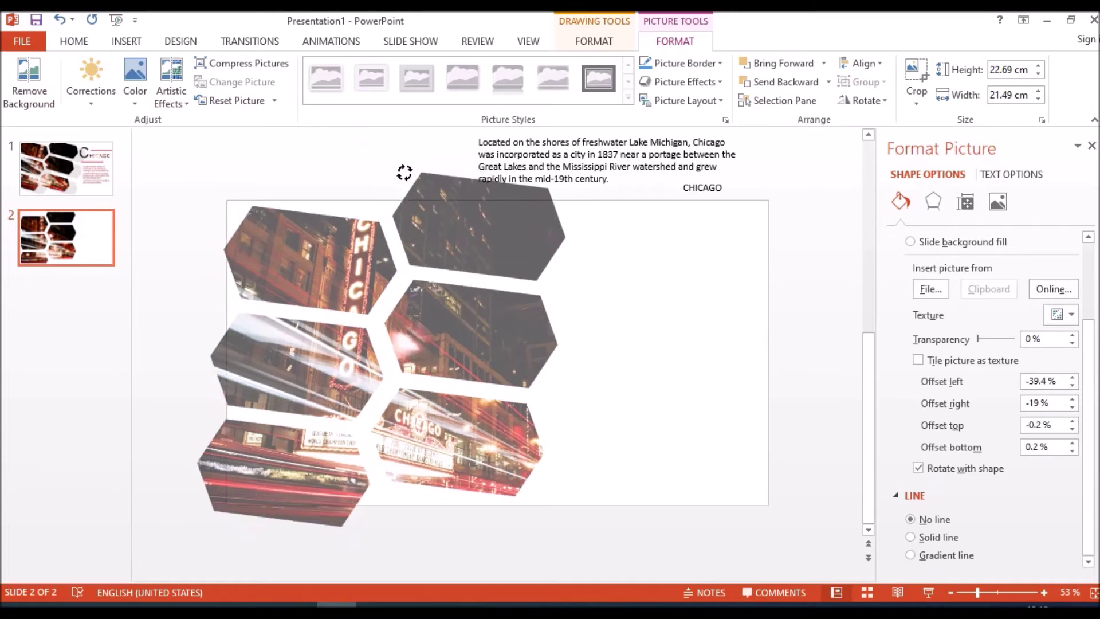
drag(422, 183, 431, 195)
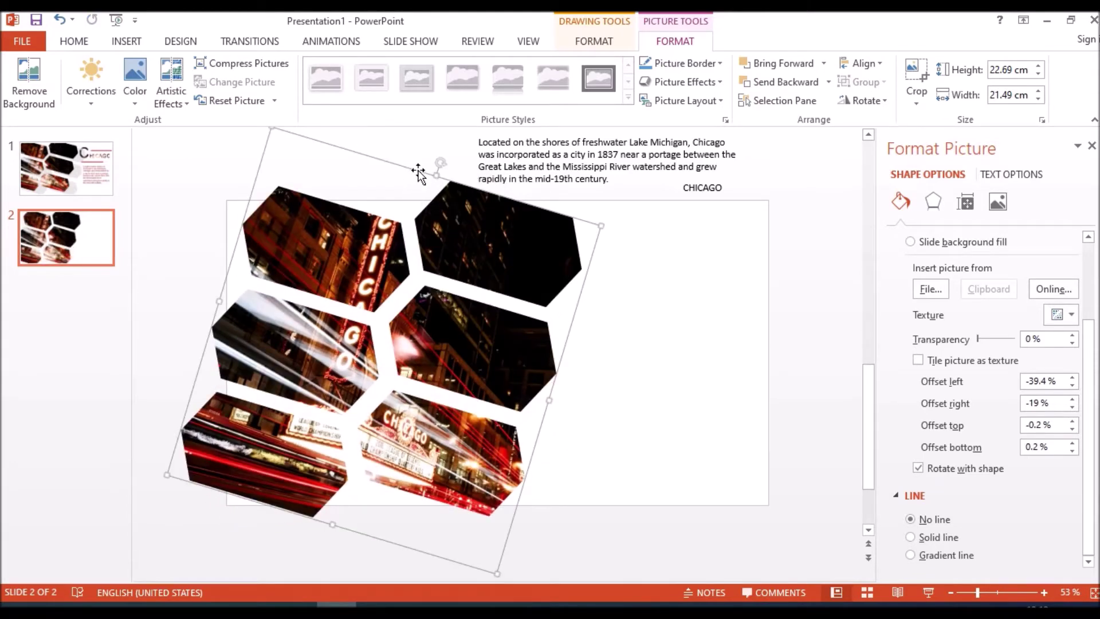
drag(442, 161, 448, 165)
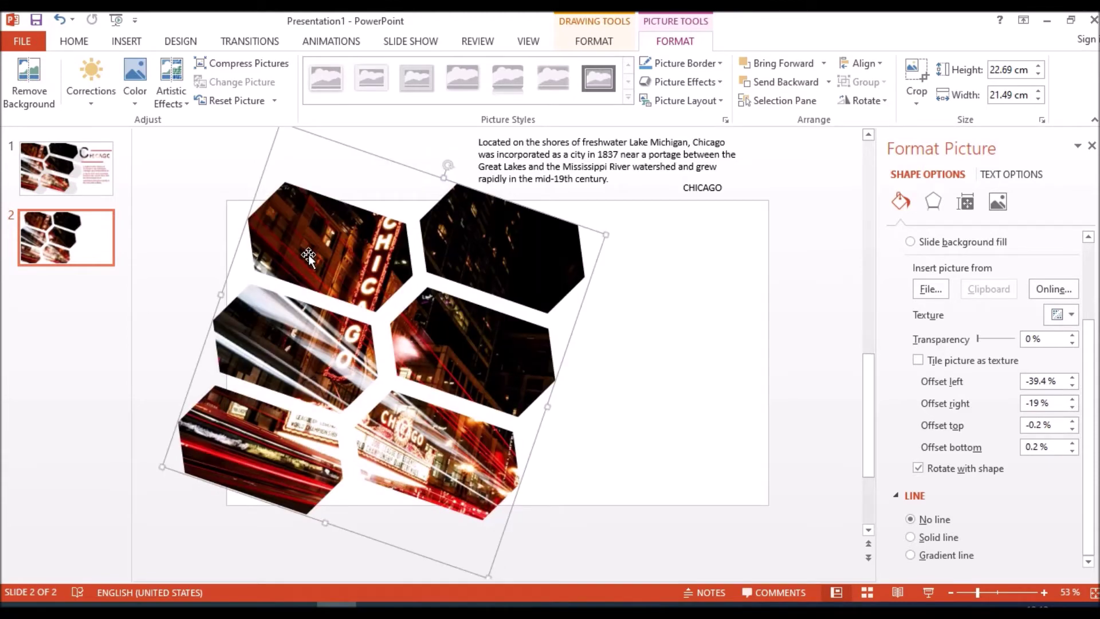
drag(344, 244, 336, 219)
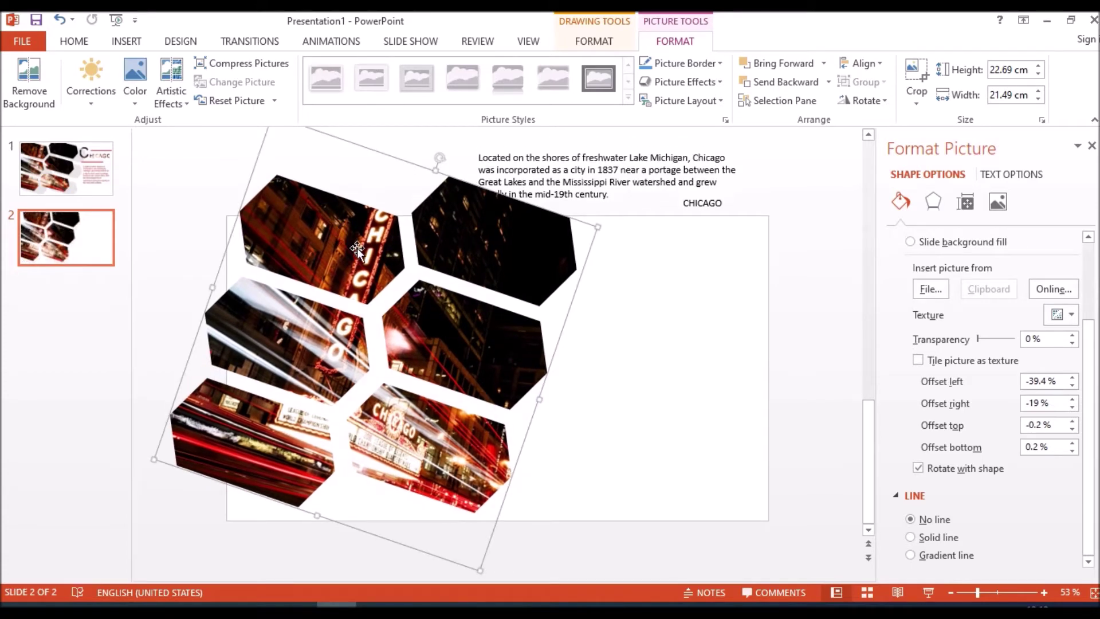
right_click(479, 347)
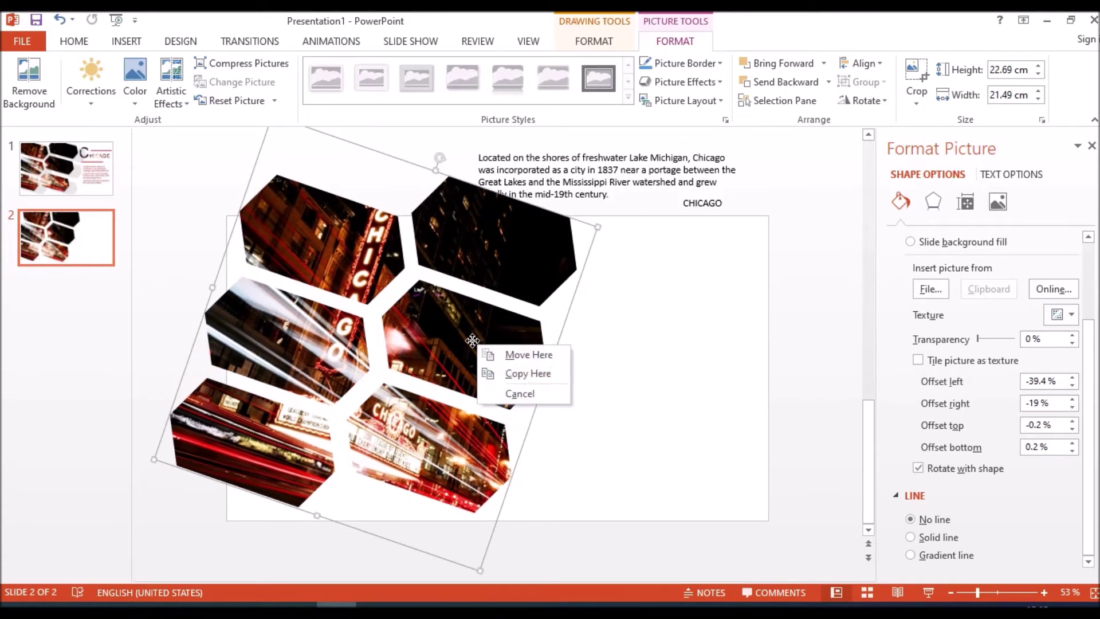
Step: Duplicate the collage and give the copy a solid White, Darker 5% fill
click(508, 374)
drag(507, 372, 590, 413)
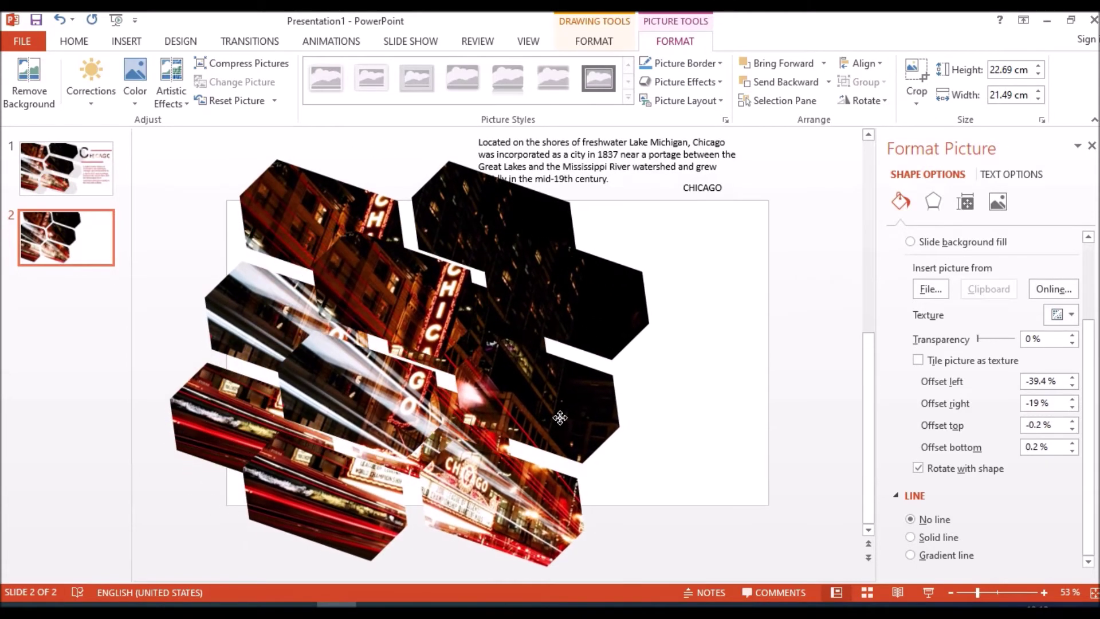
scroll(967, 331, up, 3)
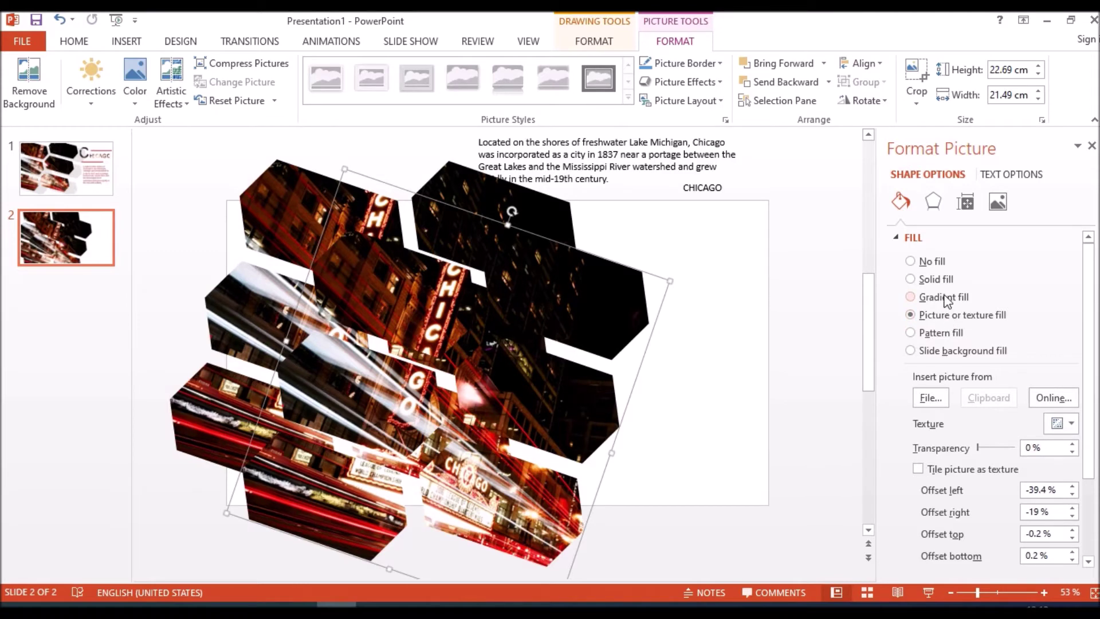
click(936, 279)
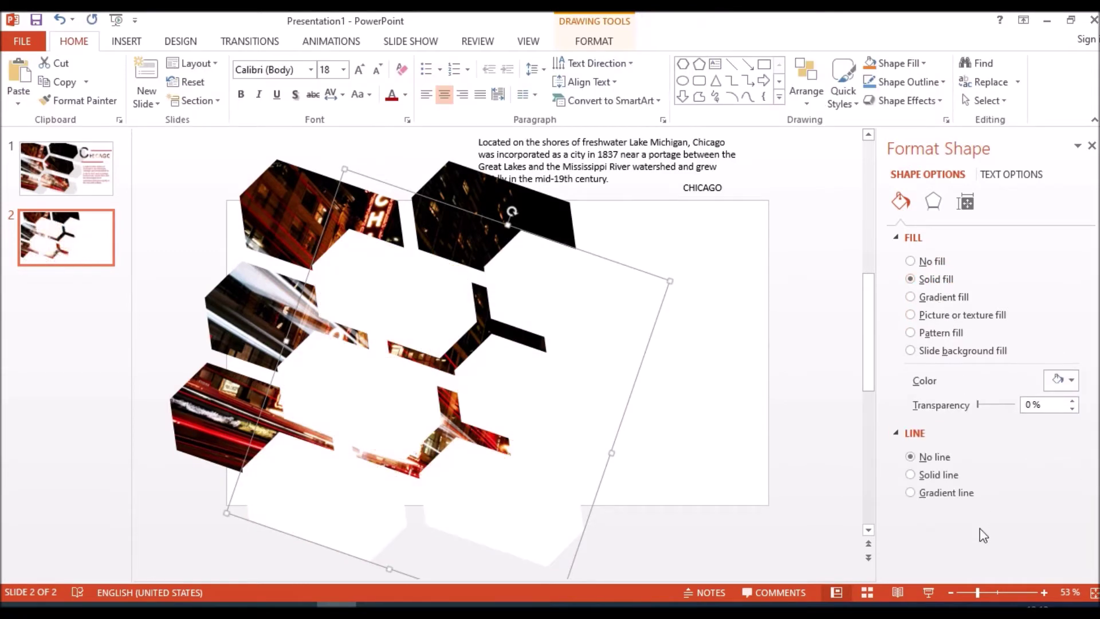
click(1069, 381)
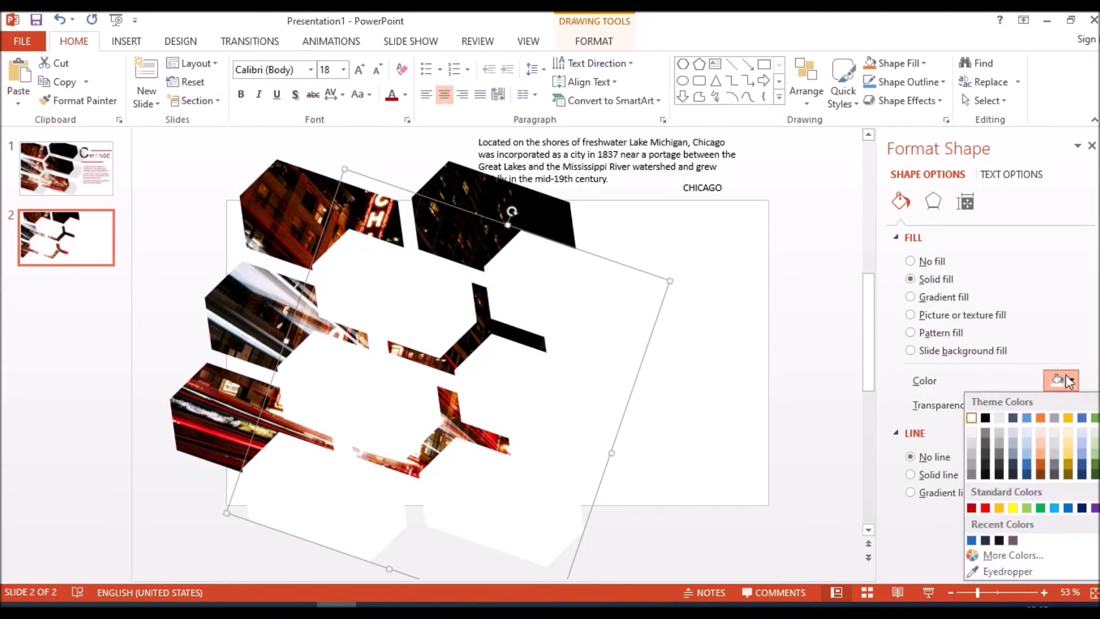
click(972, 432)
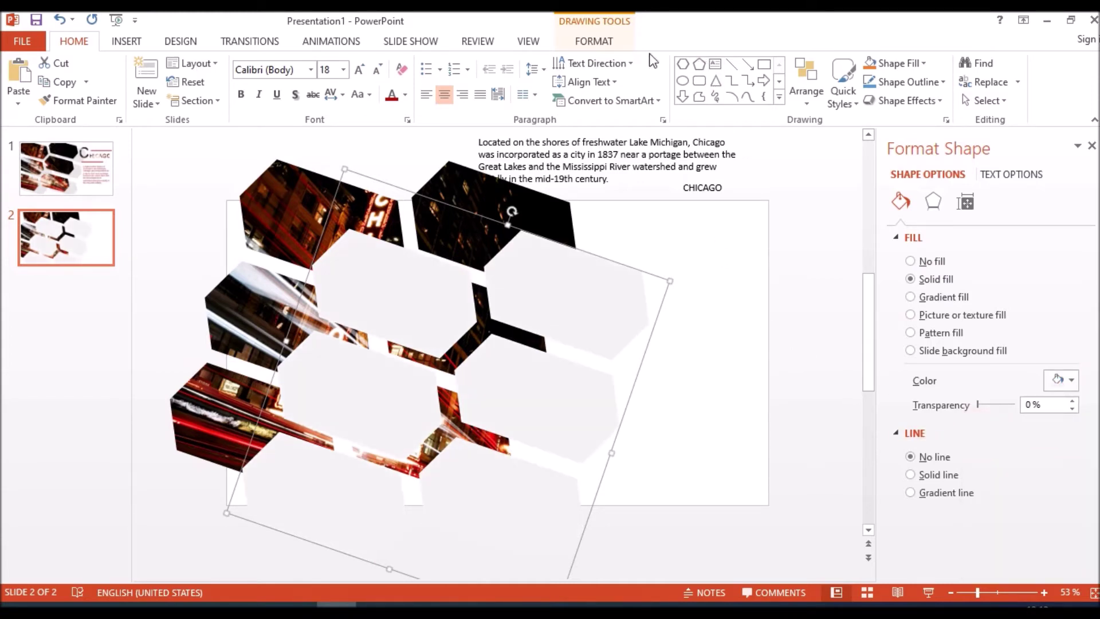
Step: Send the grey copy to back and offset it just right of the photos
click(602, 44)
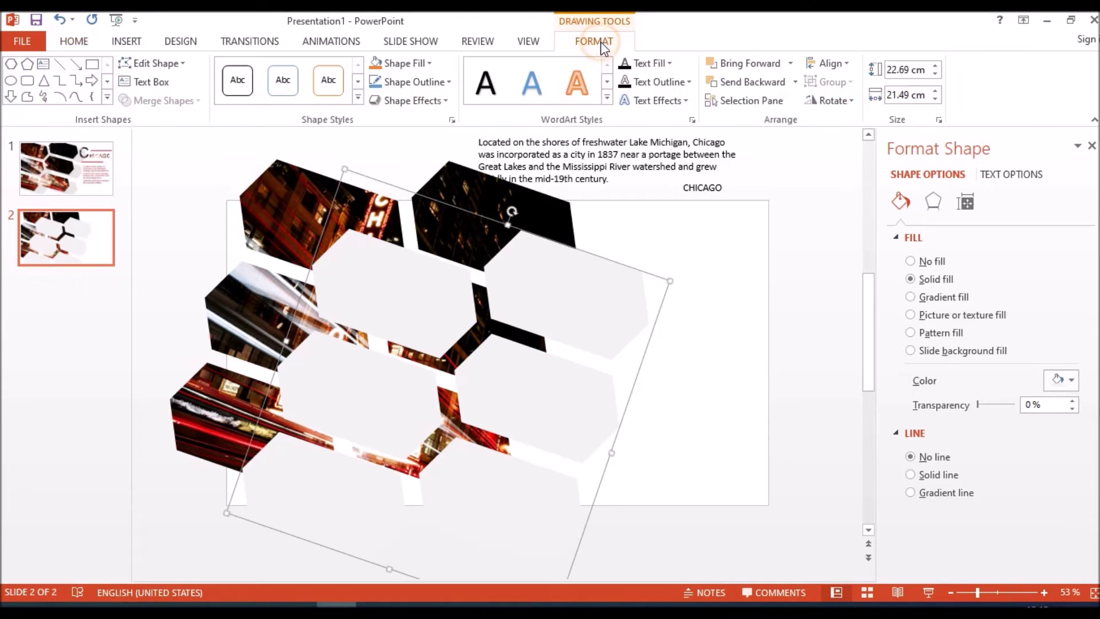
click(796, 82)
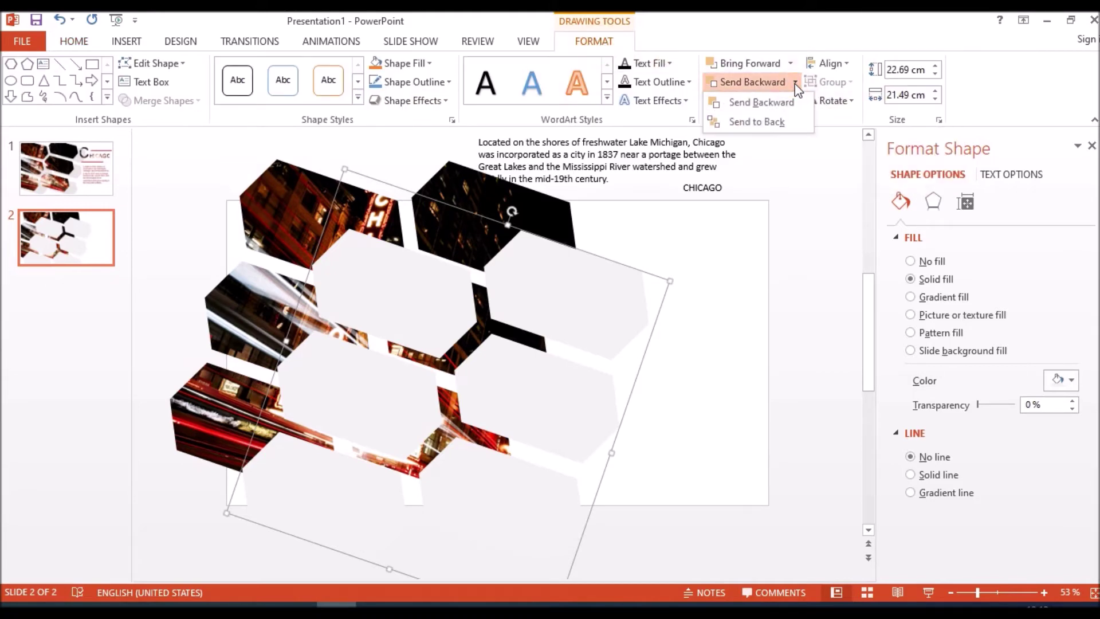
click(775, 120)
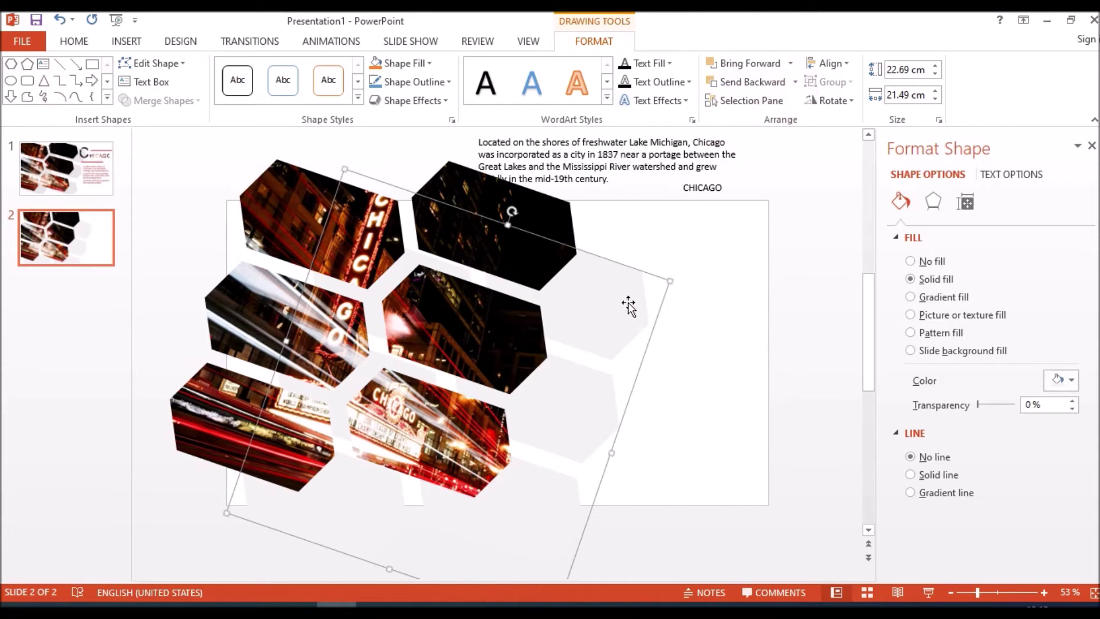
drag(591, 300, 582, 279)
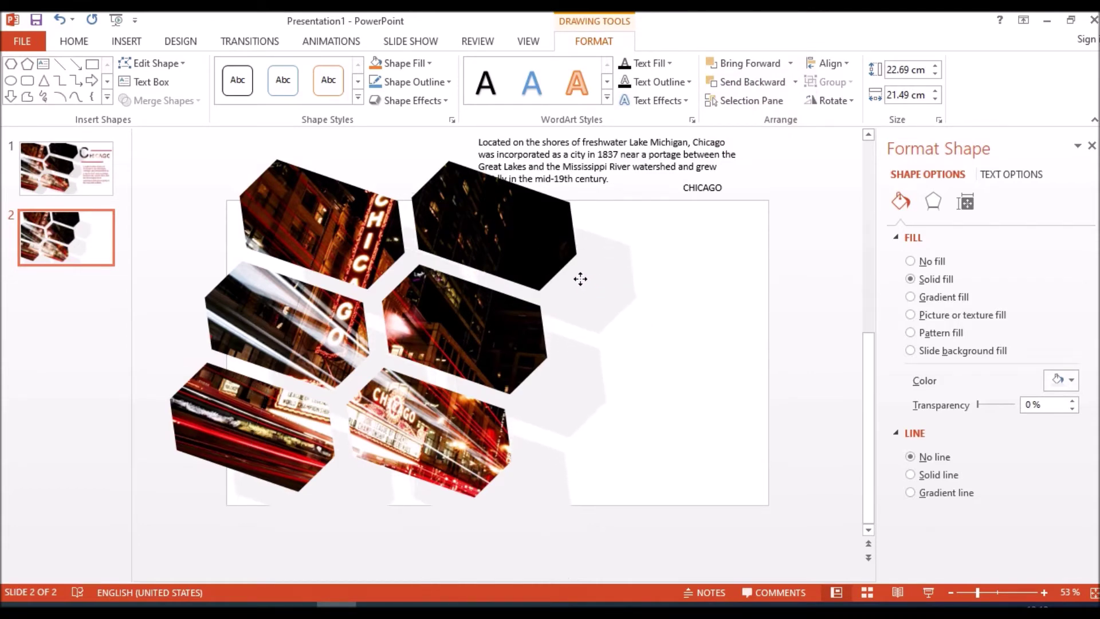
drag(581, 279, 586, 295)
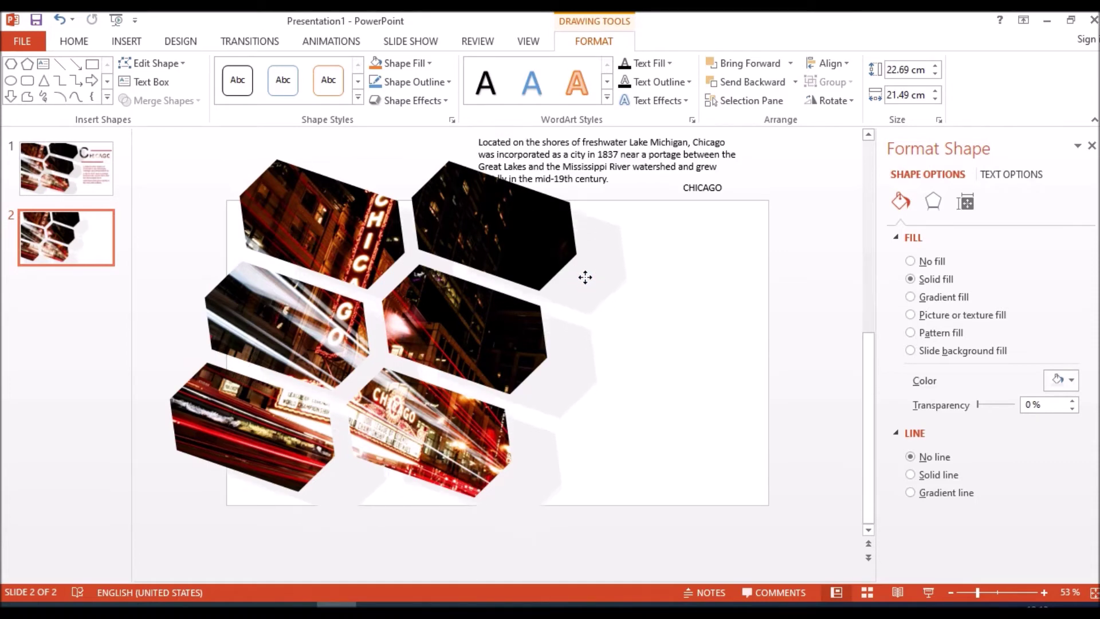
mouse_move(586, 295)
mouse_down()
mouse_move(546, 309)
mouse_move(588, 325)
mouse_up()
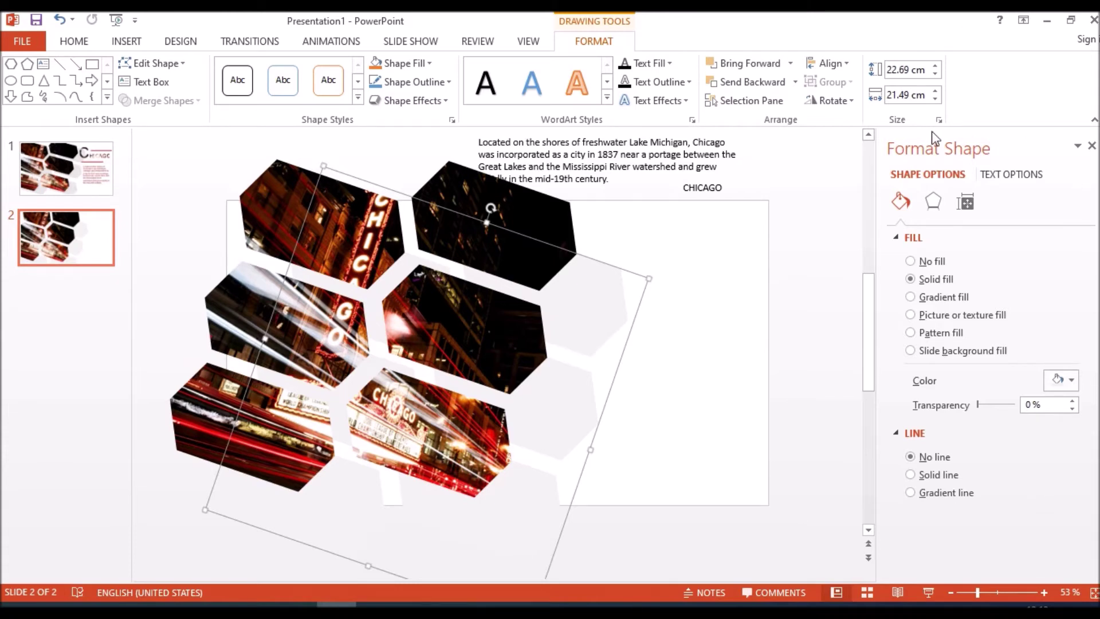
click(634, 177)
Step: Format the description paragraph as 20-pt Arial in dark red with a text shadow
click(627, 197)
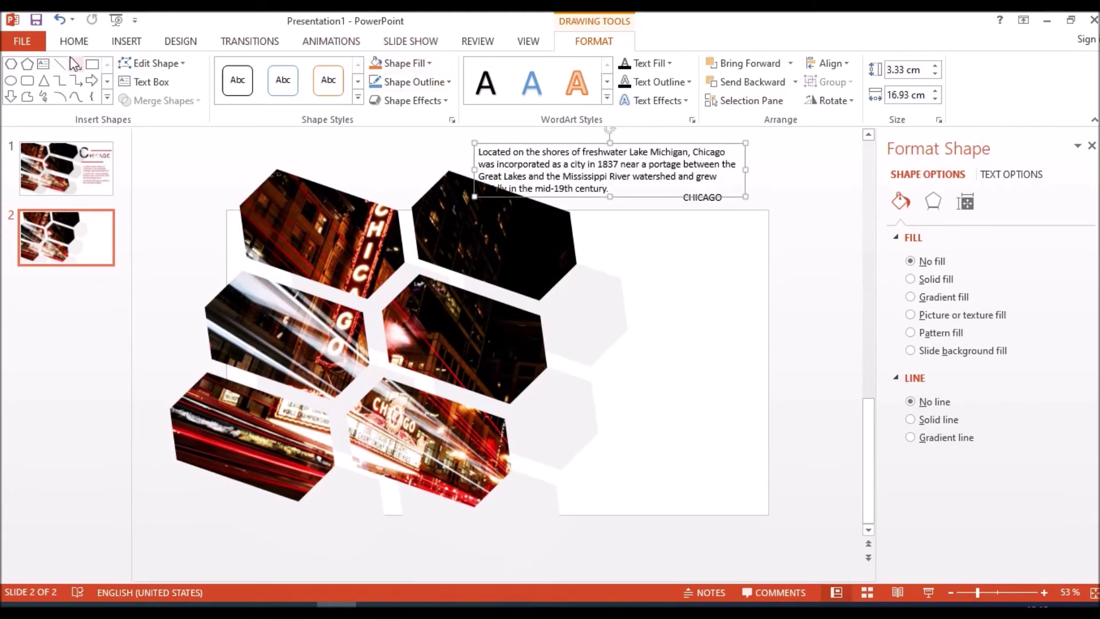
click(76, 41)
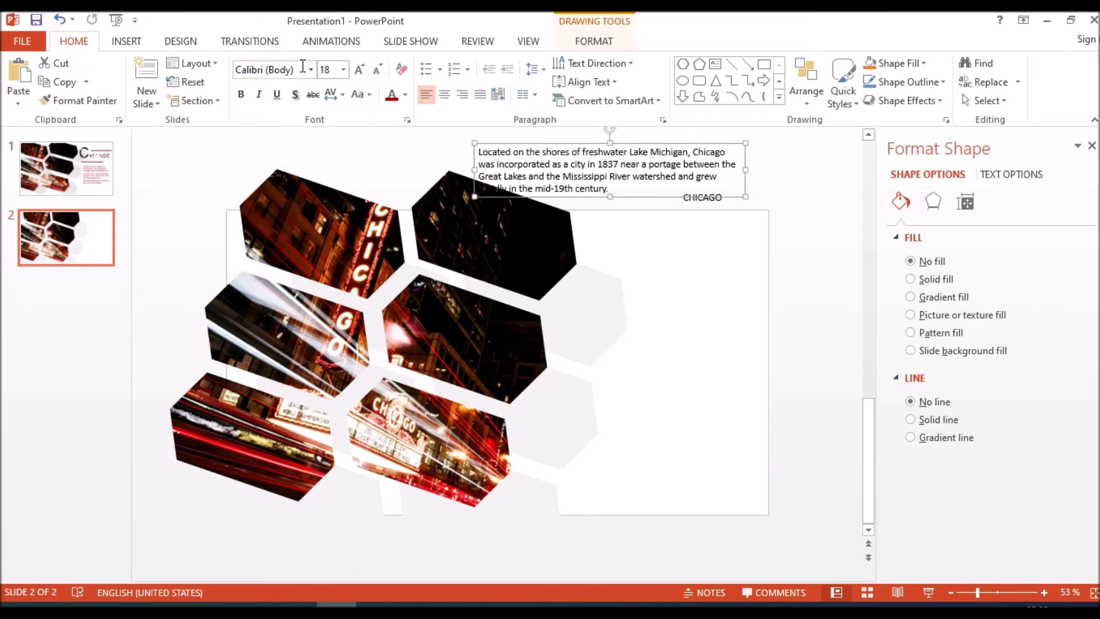
click(343, 70)
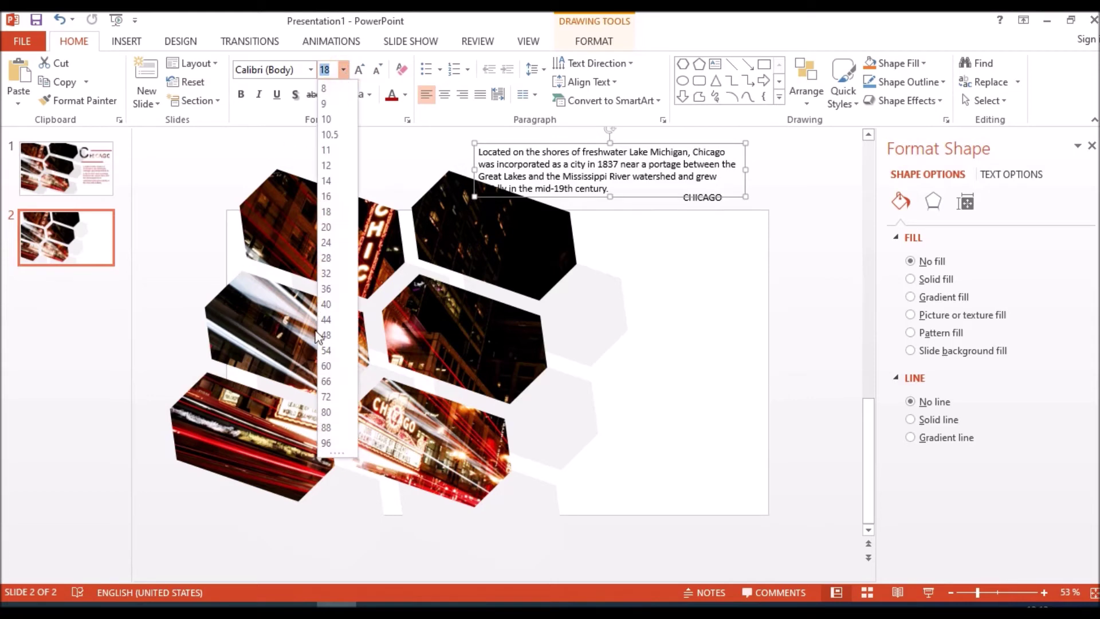
click(327, 227)
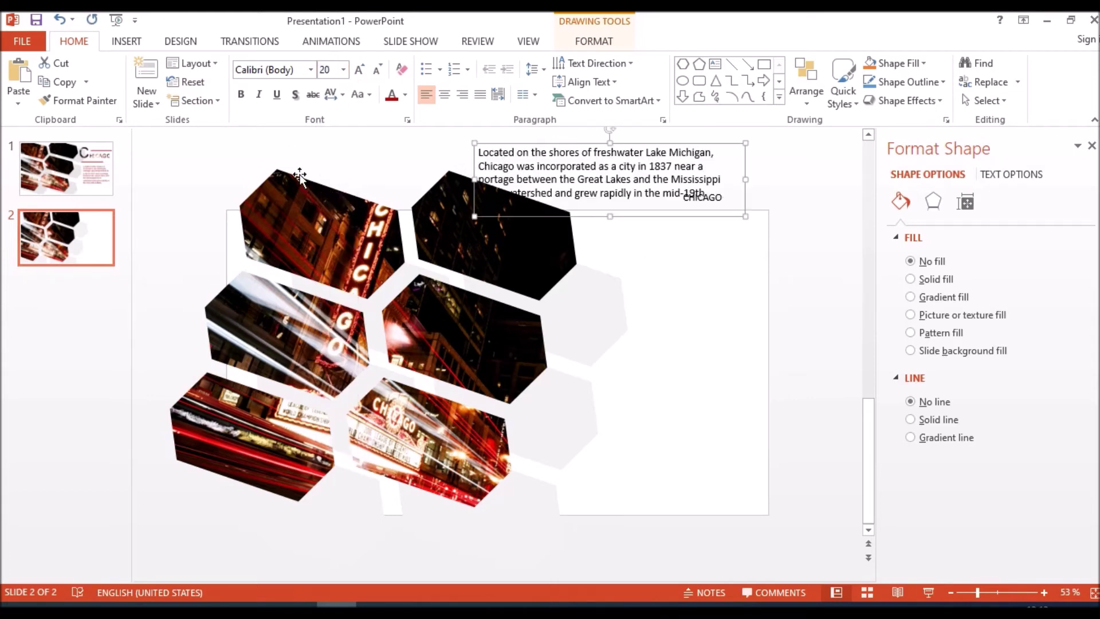
click(309, 69)
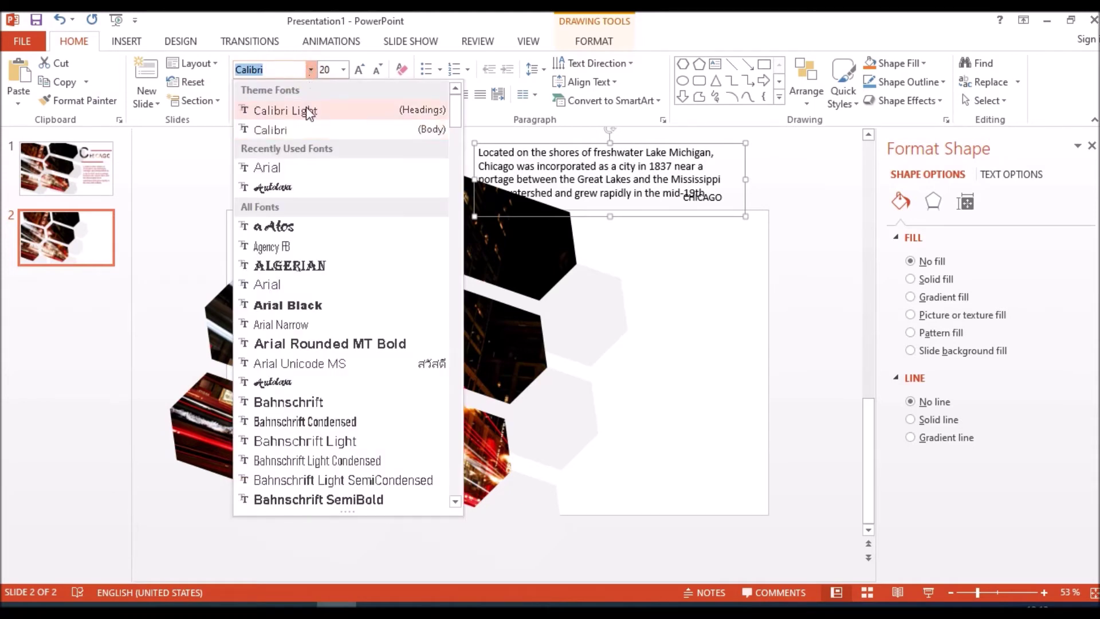
click(283, 168)
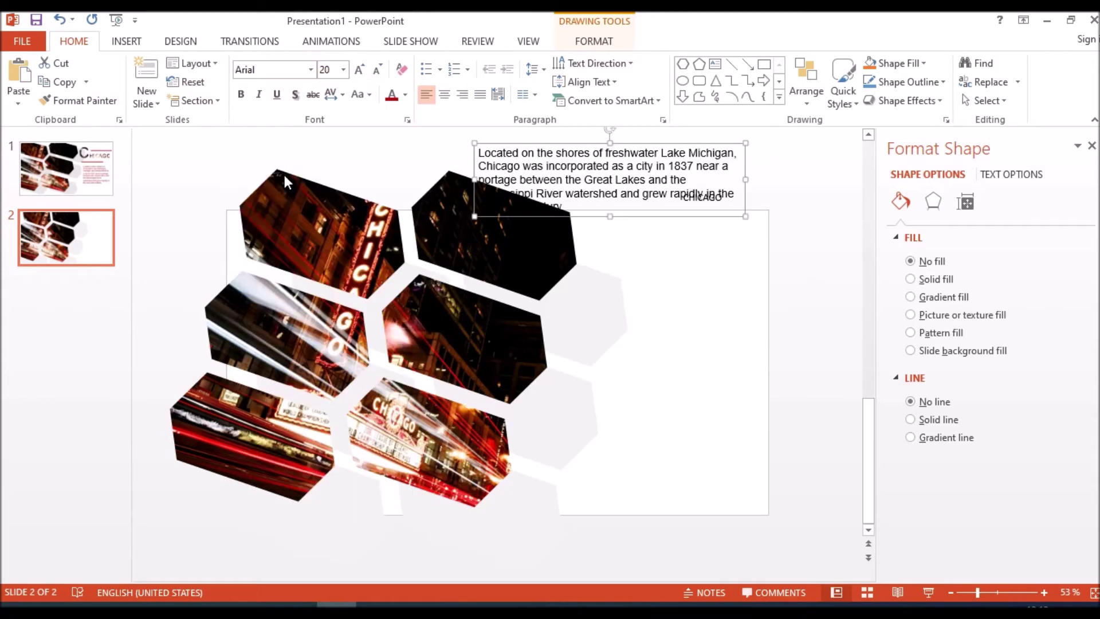
click(406, 95)
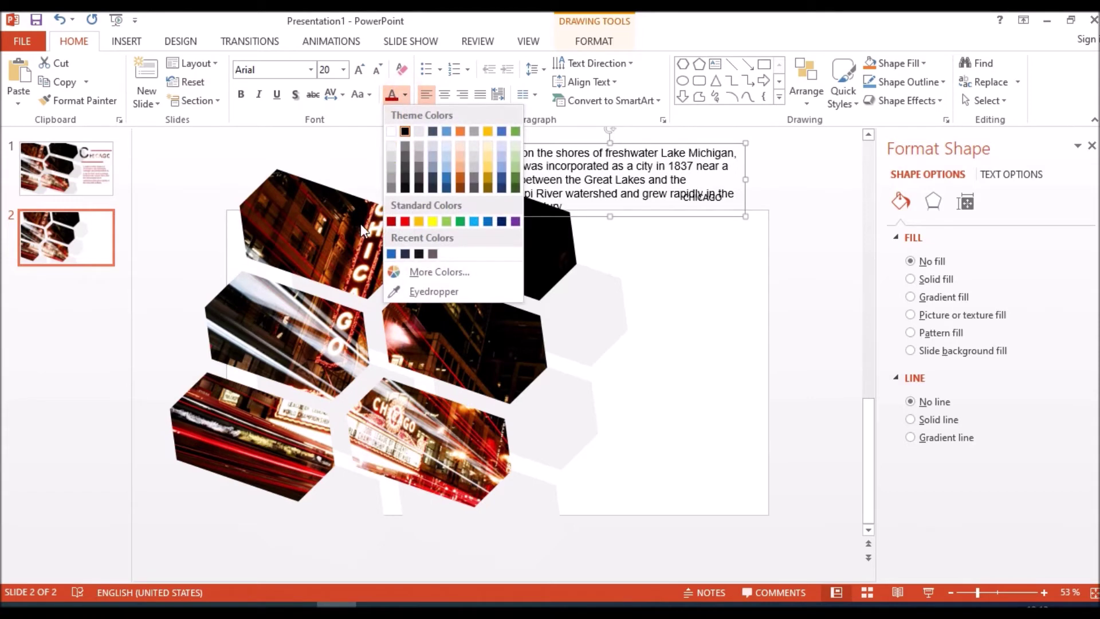
click(392, 222)
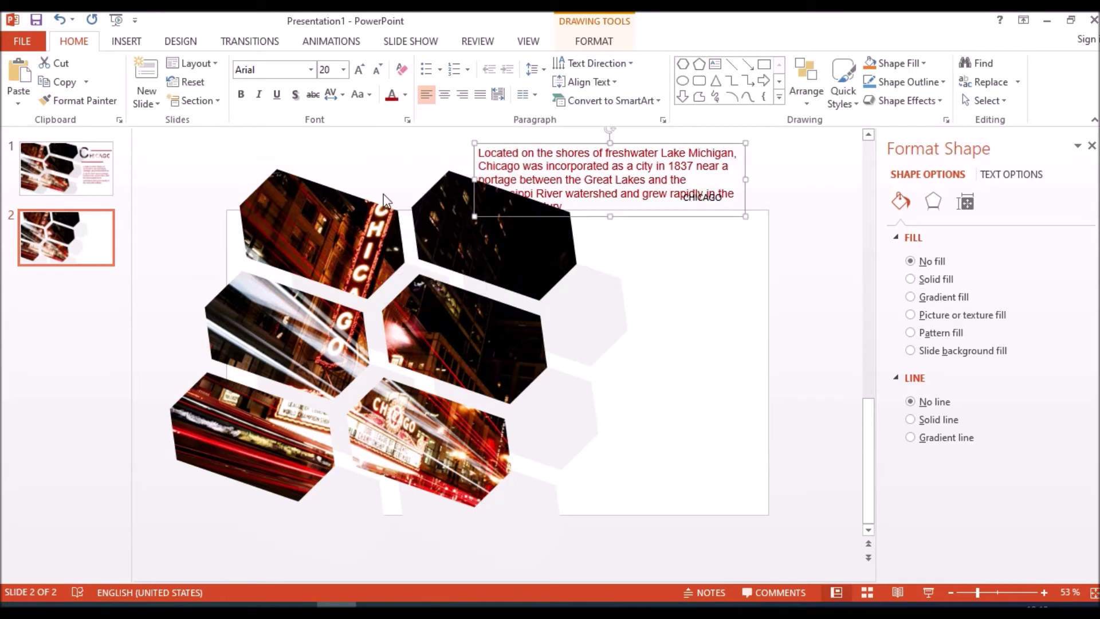
click(301, 96)
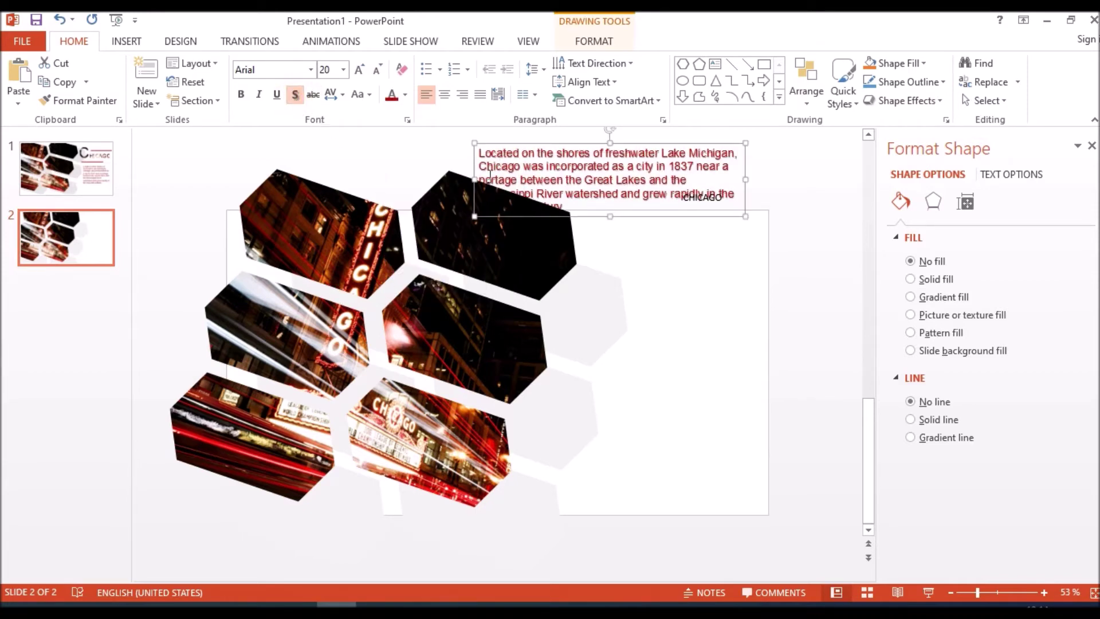
Step: Narrow the description box and move it down to the slide's mid-right
drag(475, 178, 530, 172)
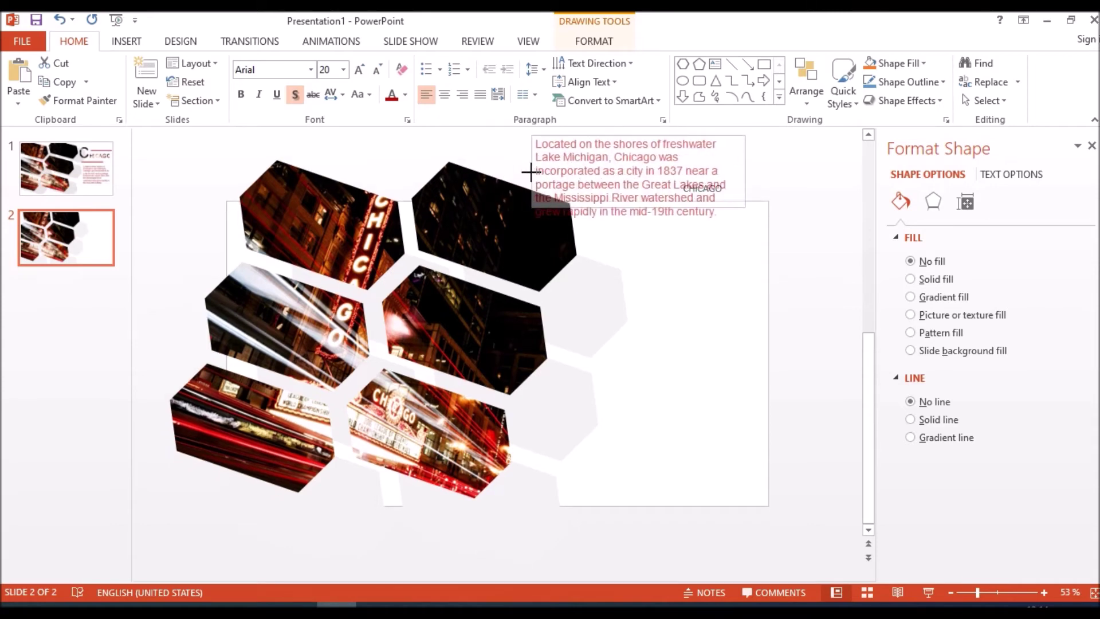
drag(530, 172, 552, 168)
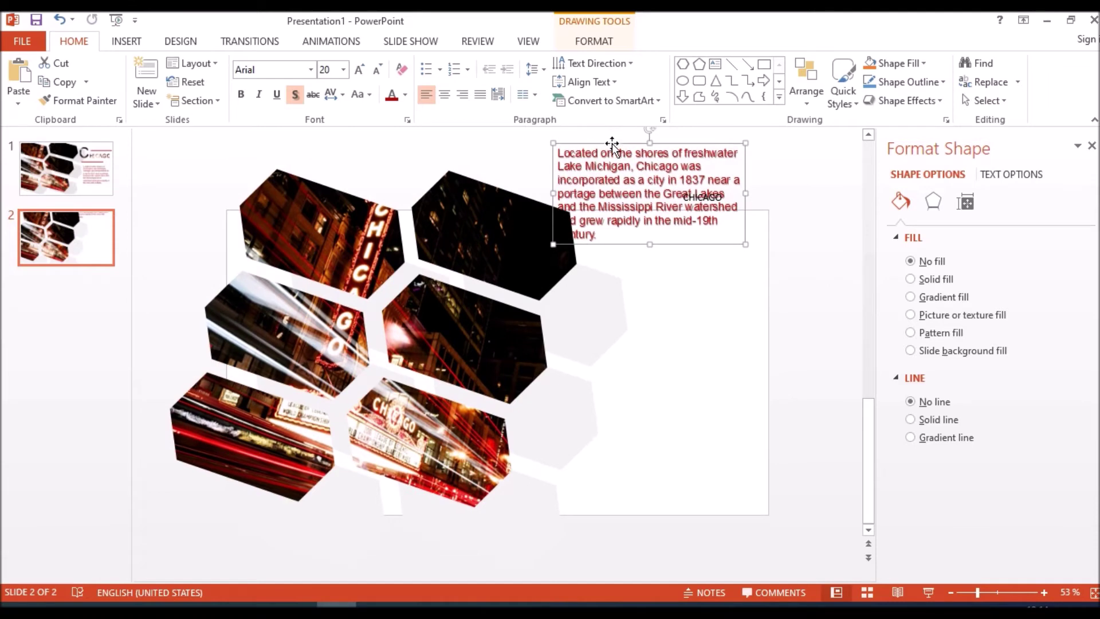
mouse_move(611, 143)
mouse_down()
mouse_move(636, 306)
mouse_move(615, 369)
mouse_move(625, 335)
mouse_up()
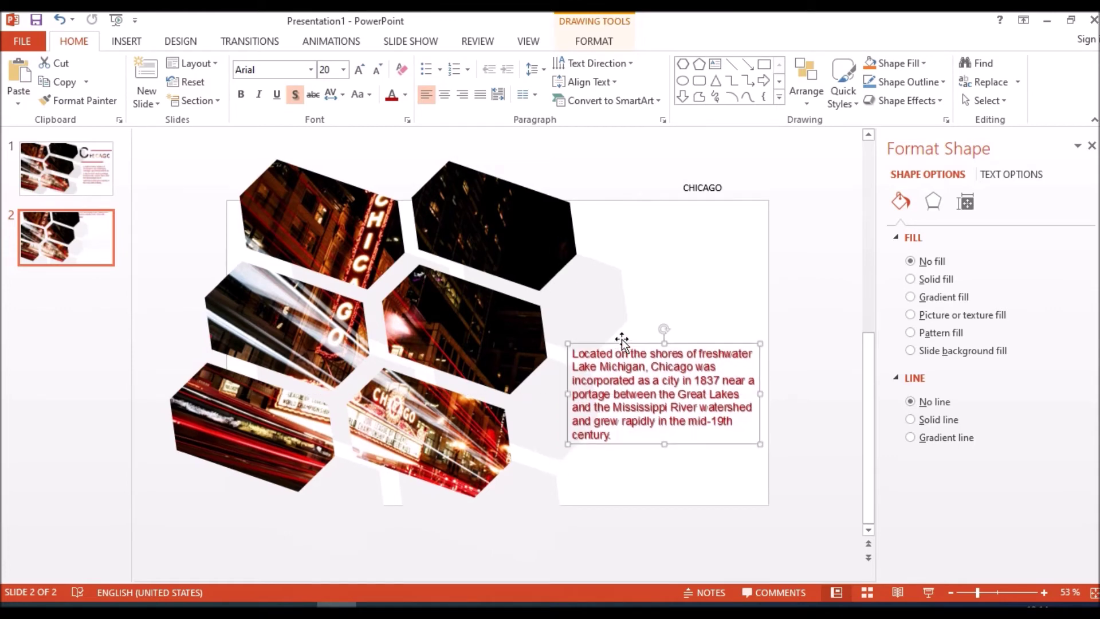
Step: Set the CHICAGO title in 72-point Arial
click(710, 196)
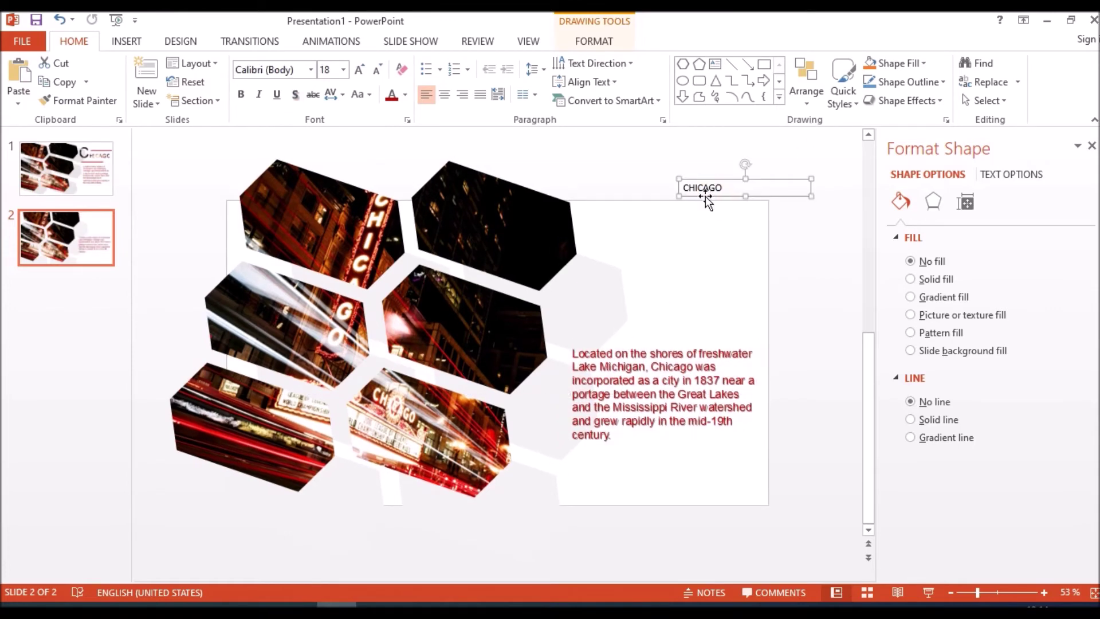
drag(706, 196, 706, 201)
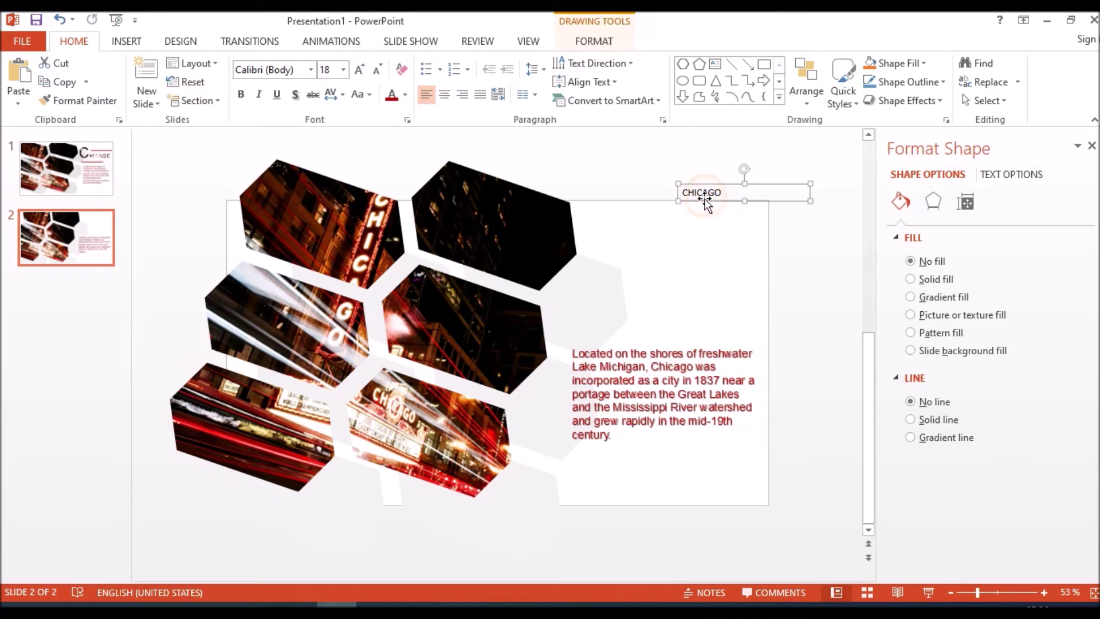
click(313, 72)
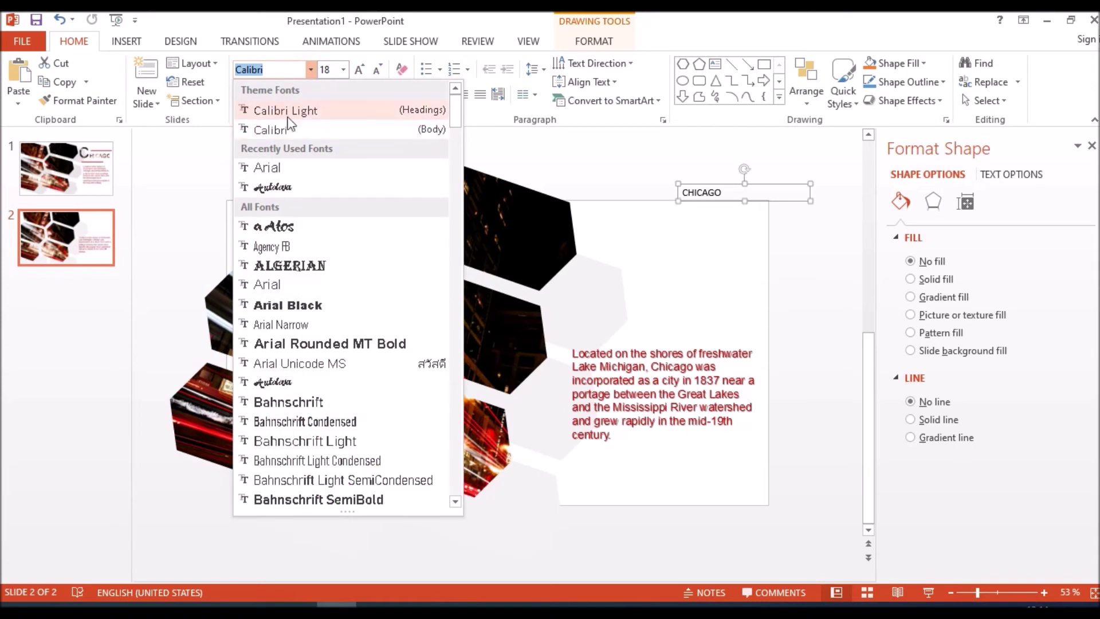
click(276, 166)
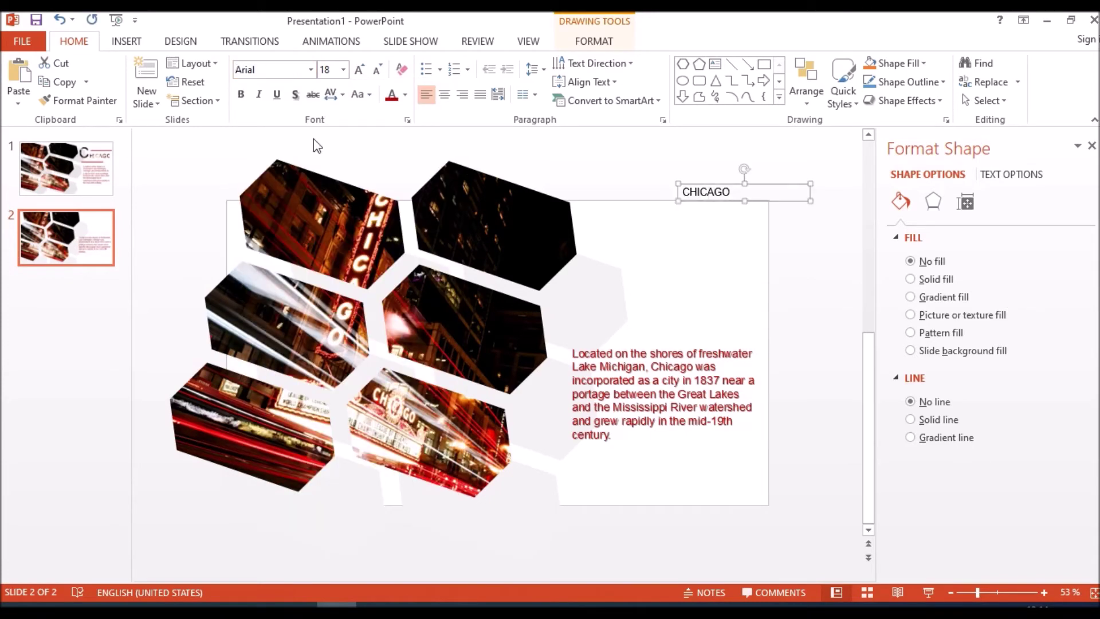
click(343, 70)
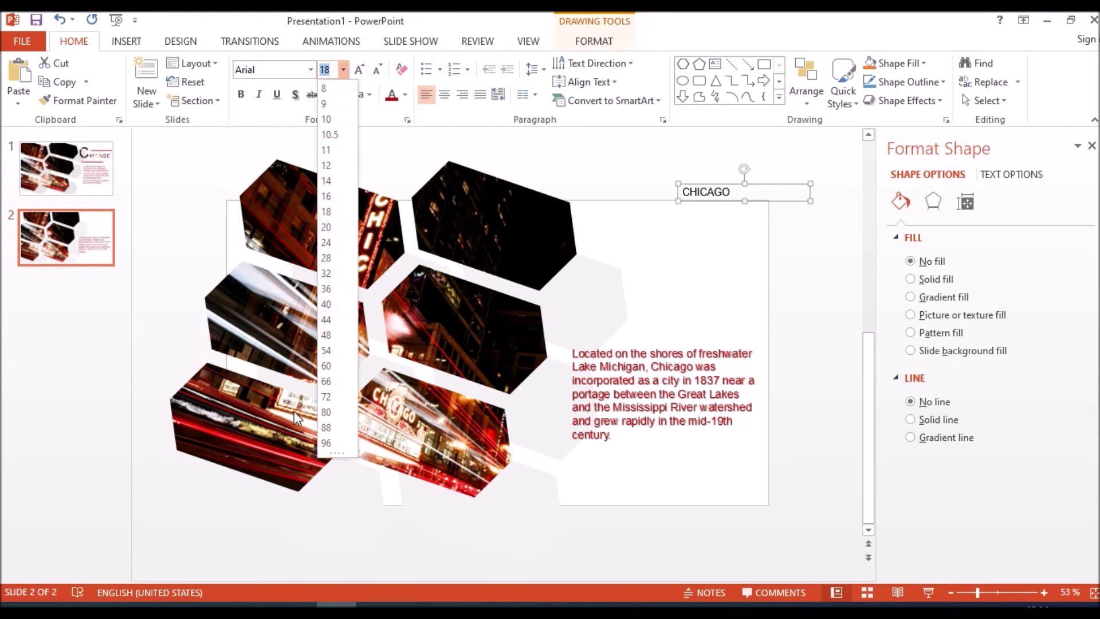
click(328, 397)
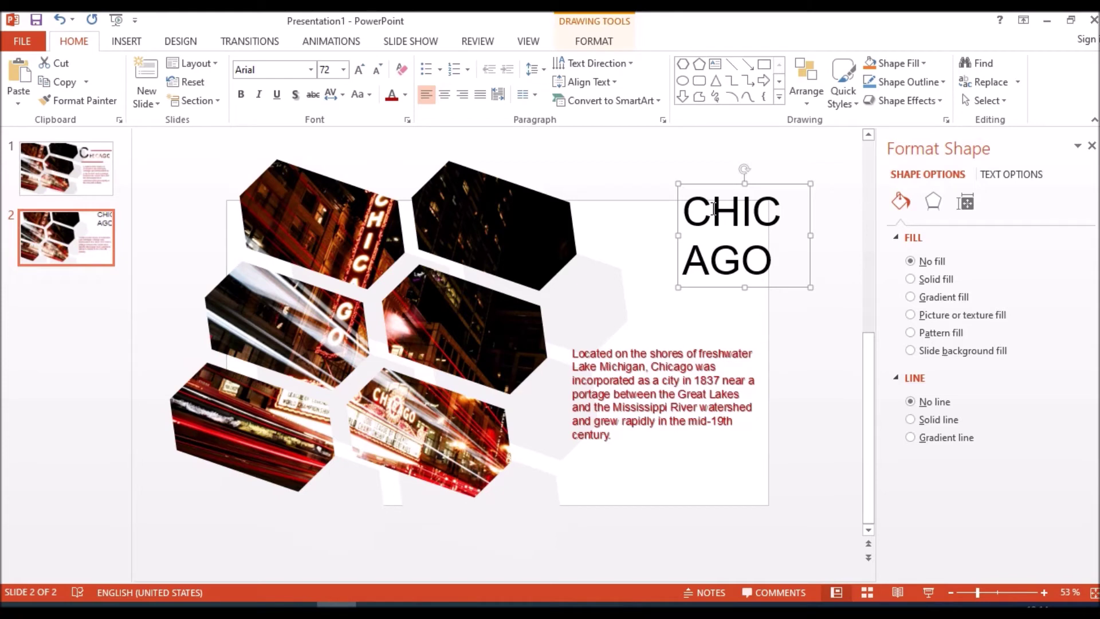
Step: Enlarge the first letter C of CHICAGO to 150 points
drag(713, 209, 679, 211)
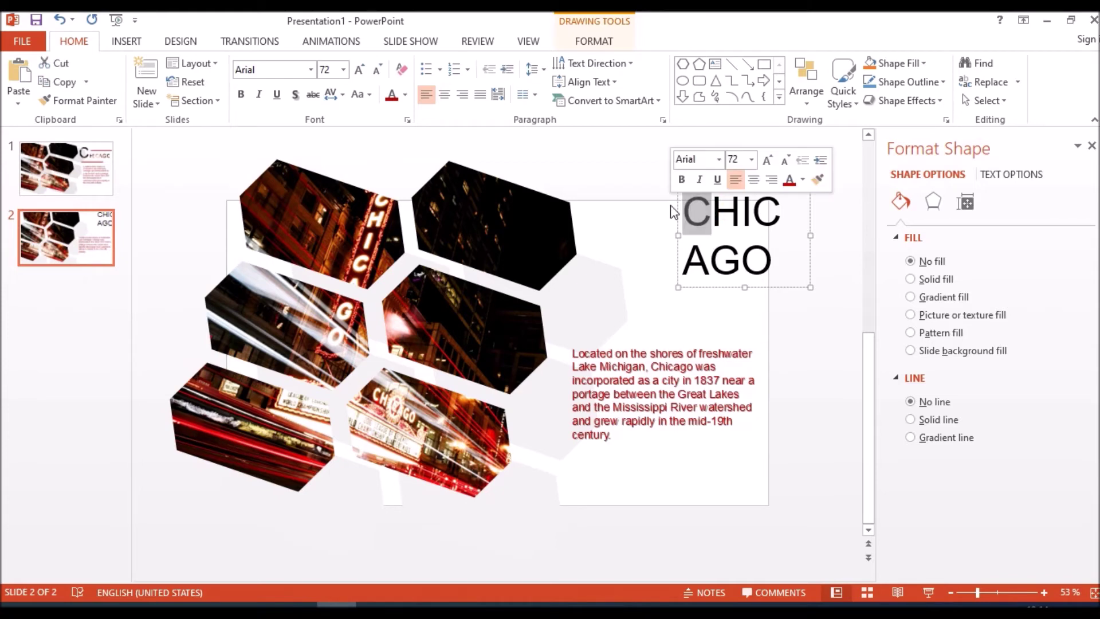
click(336, 70)
text(150)
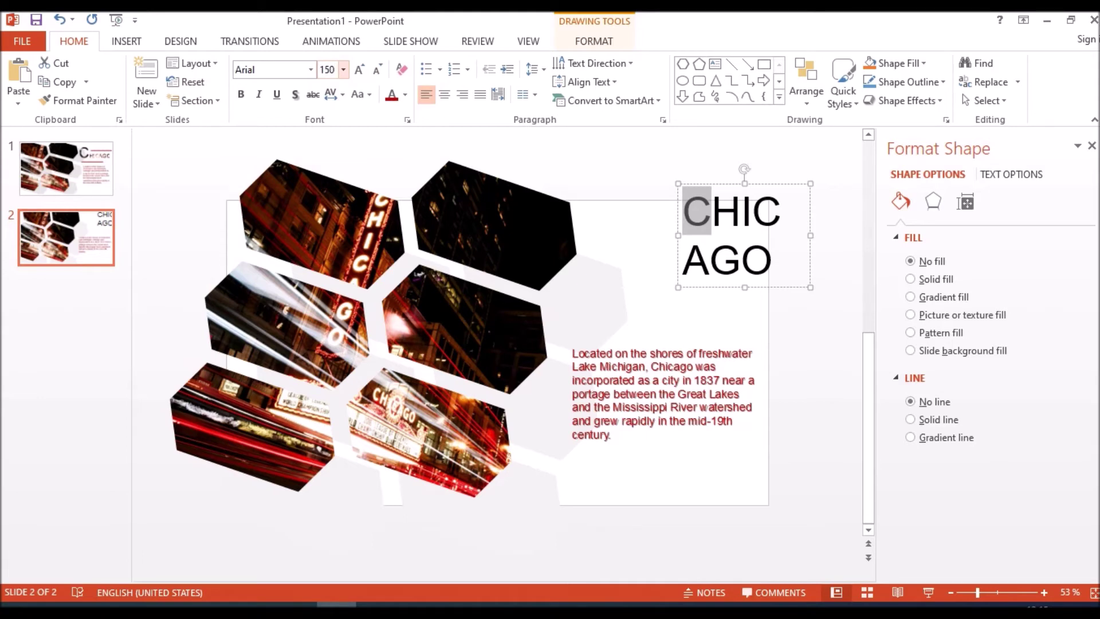
key(Return)
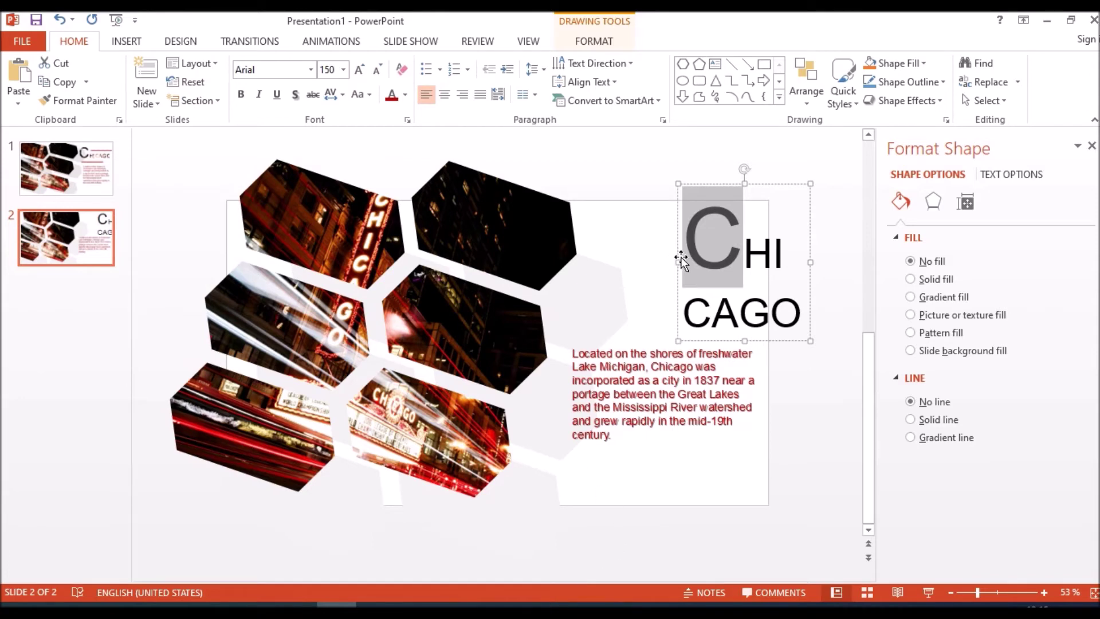
Step: Widen the title box, settle it just above the description, and make it bold
drag(680, 260, 575, 274)
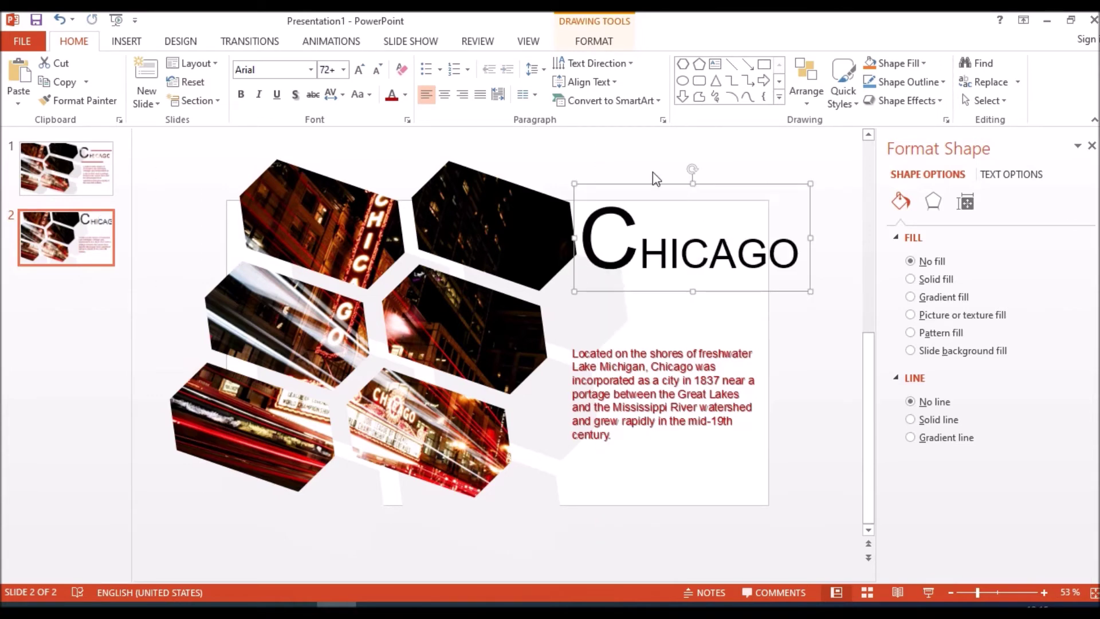
drag(633, 183, 615, 232)
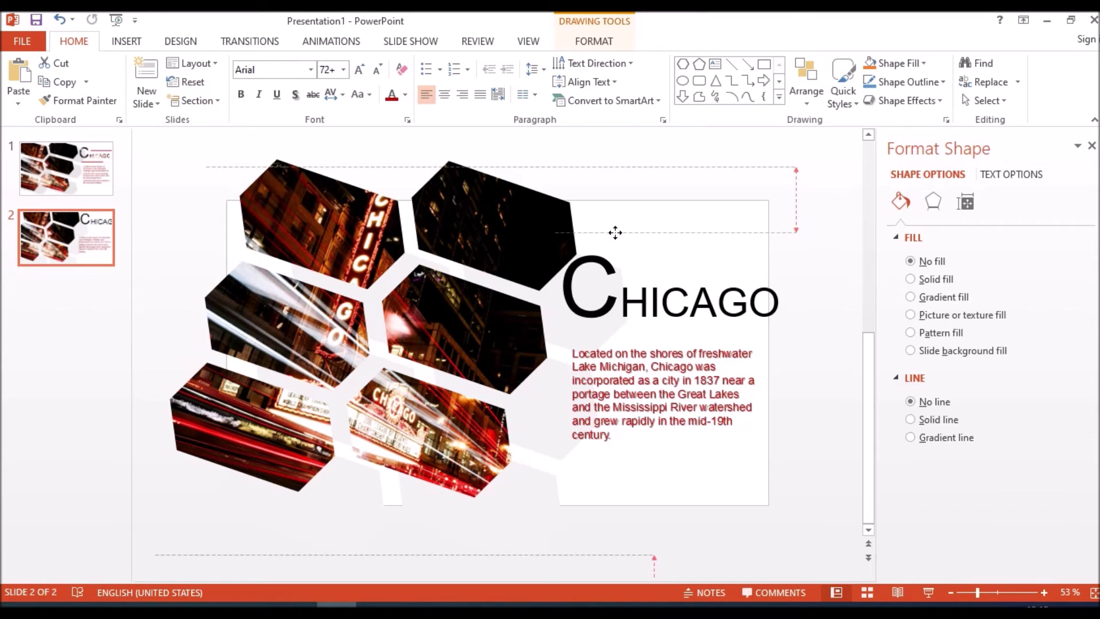
drag(614, 232, 613, 241)
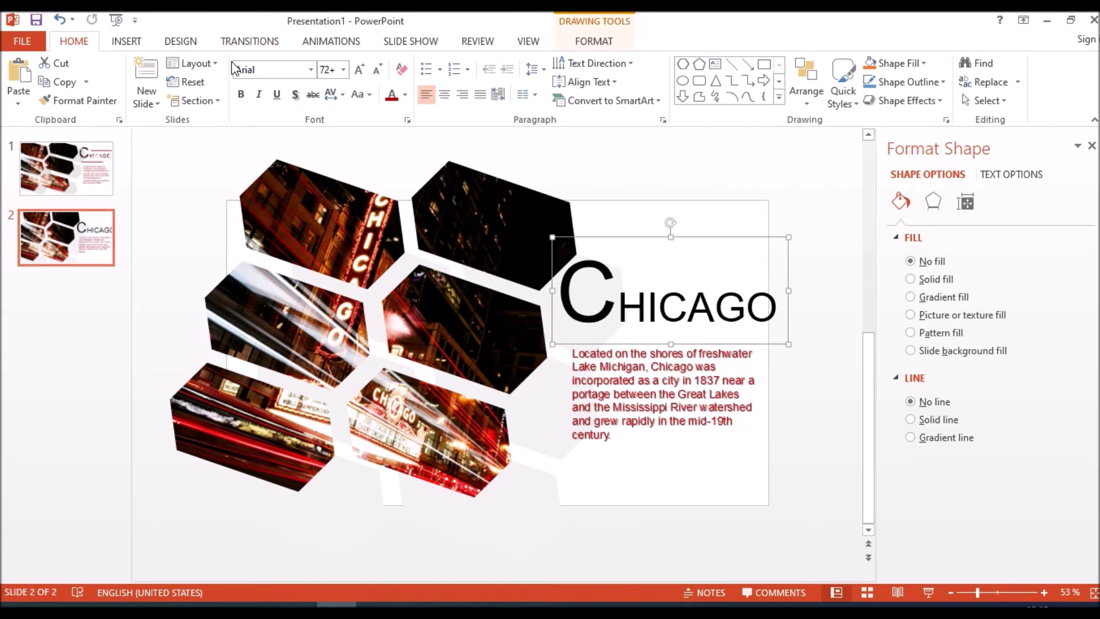
click(241, 94)
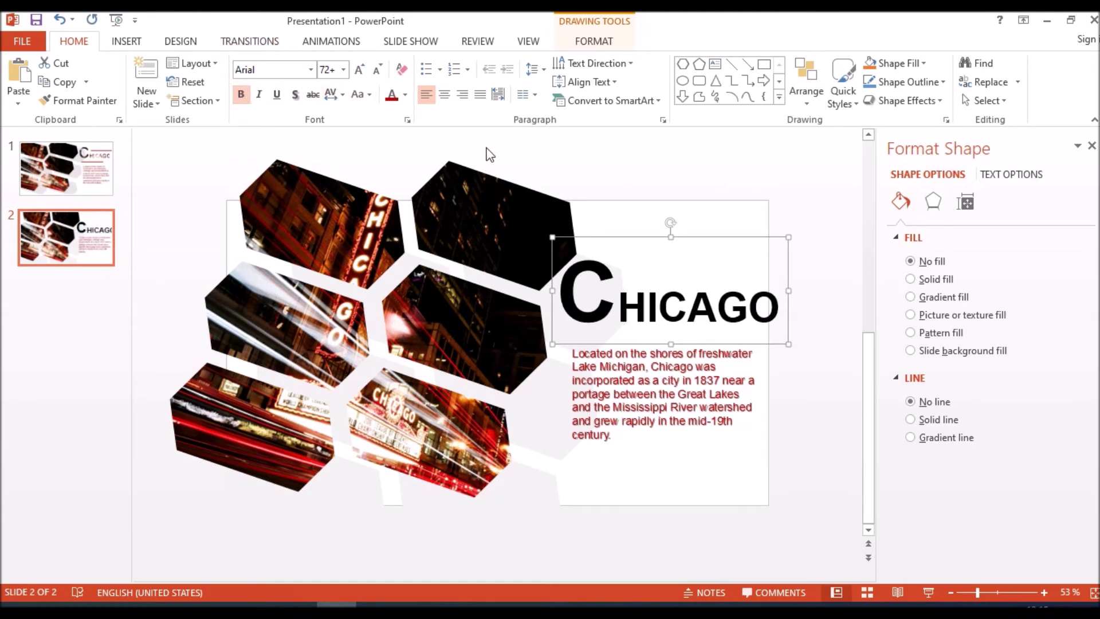
click(594, 41)
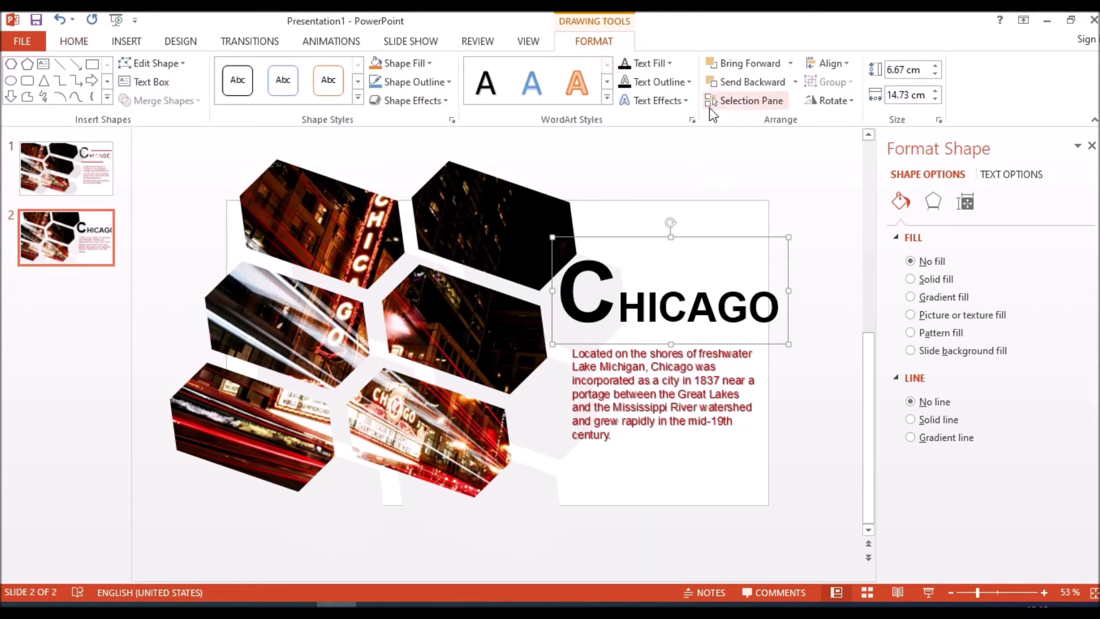
Step: Fill the CHICAGO title letters with the chicago-1775878 photo from file
click(669, 63)
mouse_move(660, 318)
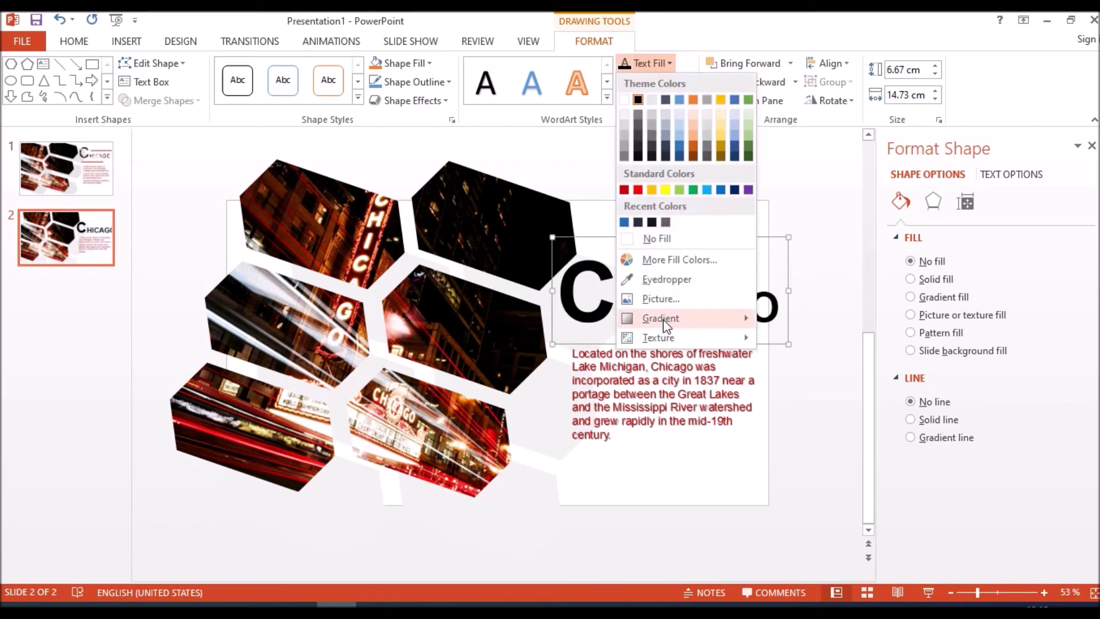
click(669, 299)
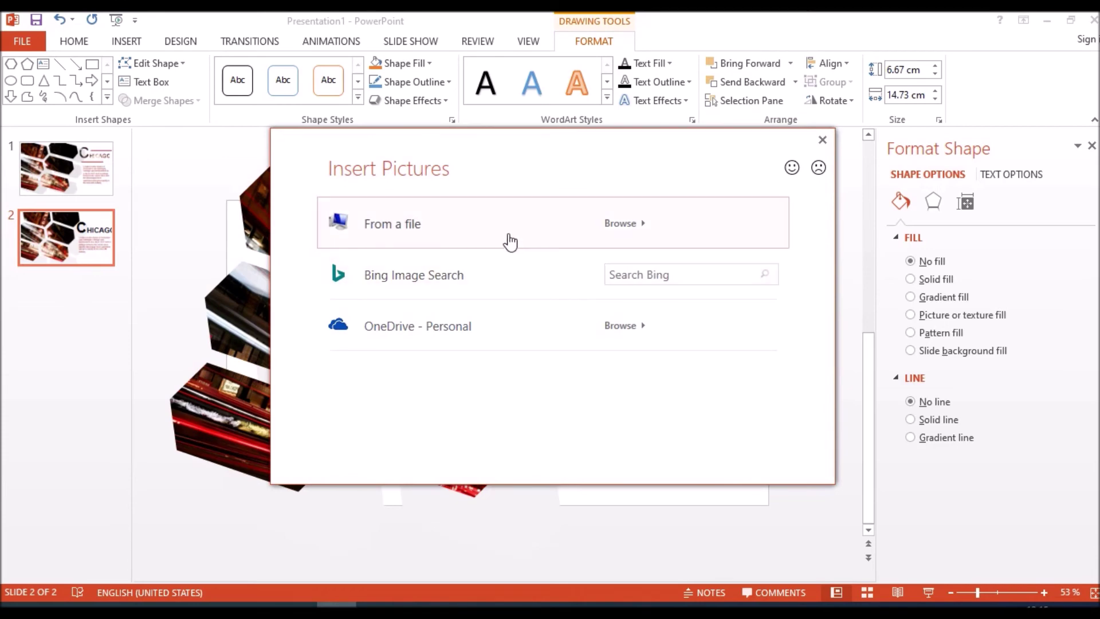
click(491, 232)
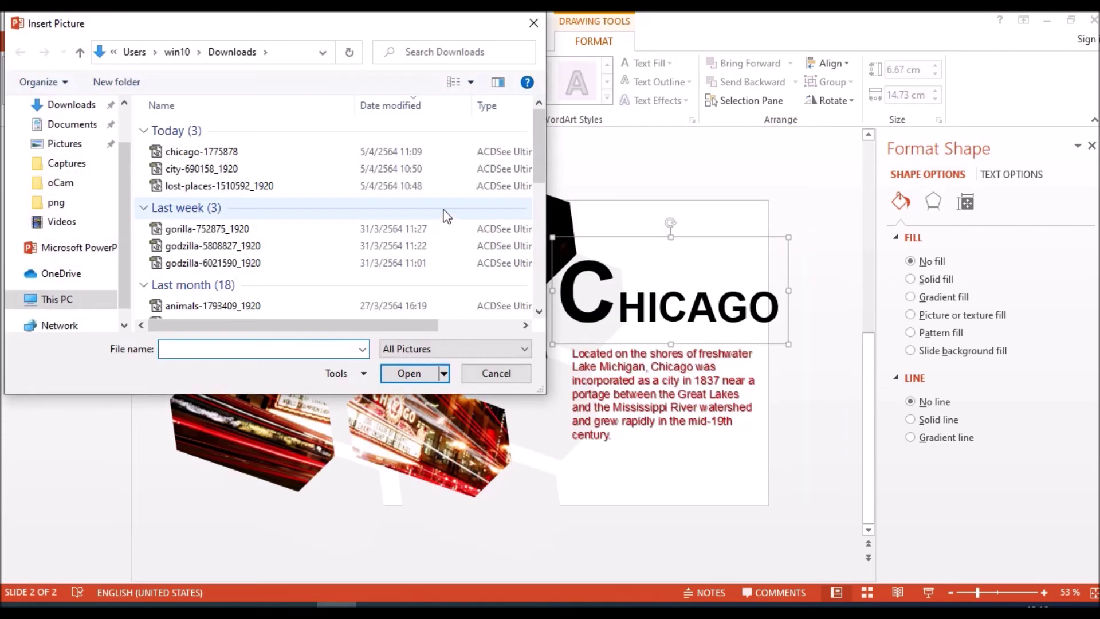
click(274, 154)
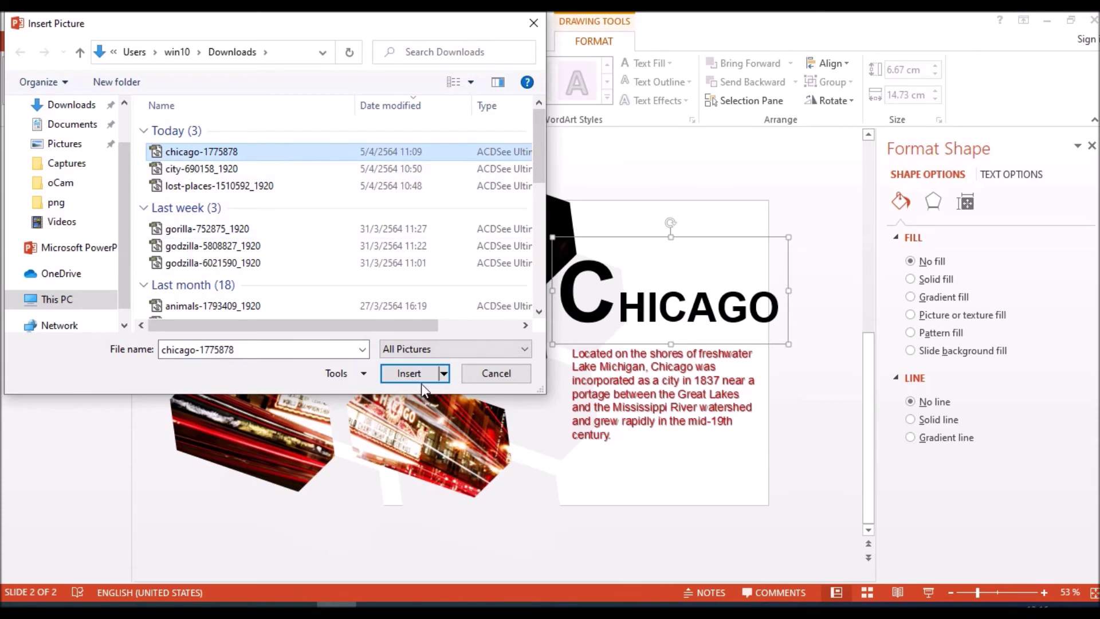
click(408, 373)
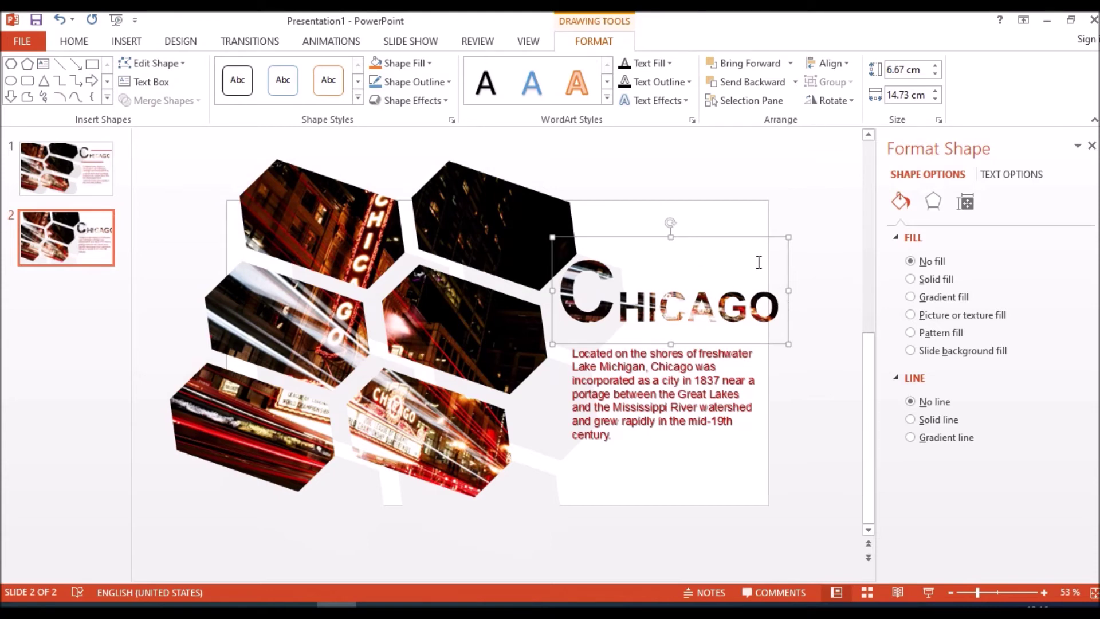
Step: Select the picture-filled CHICAGO title text and apply a text shadow to it
drag(706, 234, 705, 238)
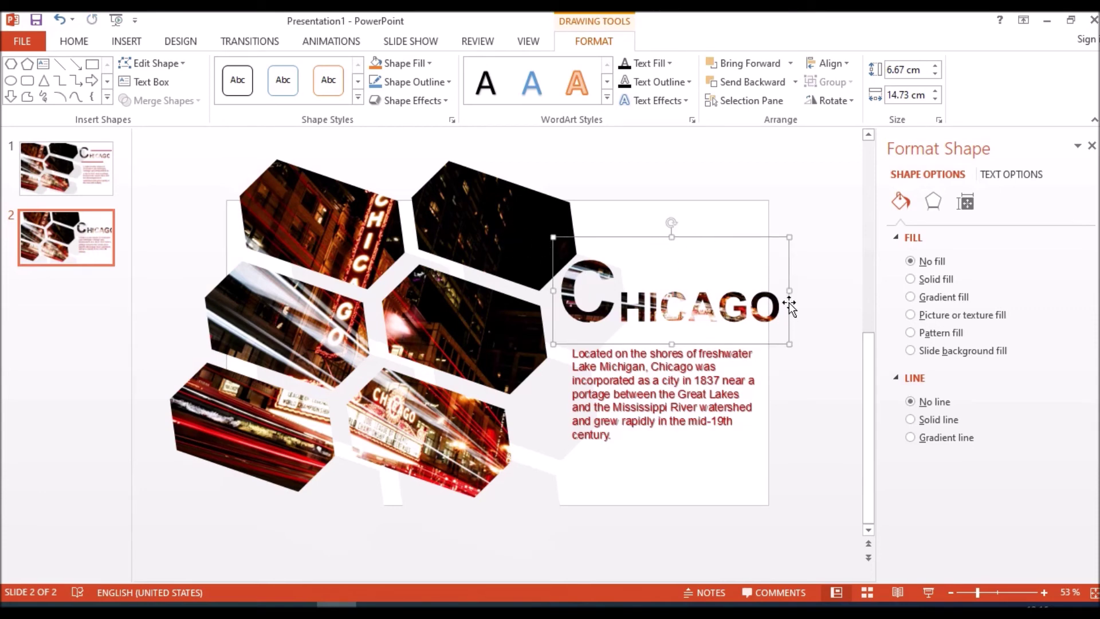
drag(780, 306, 672, 316)
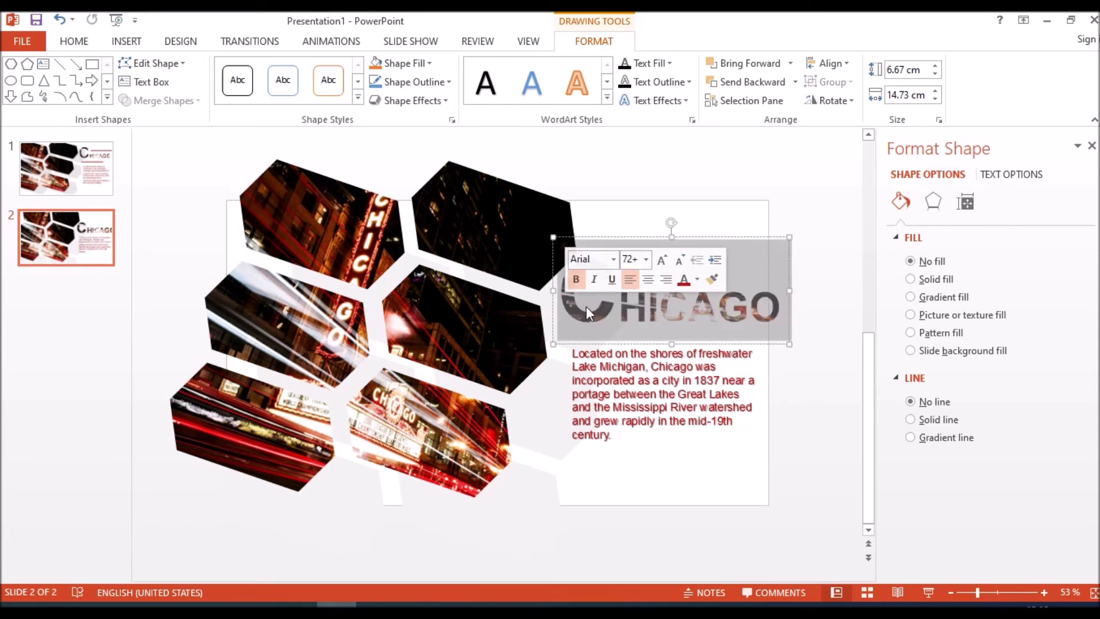
click(622, 307)
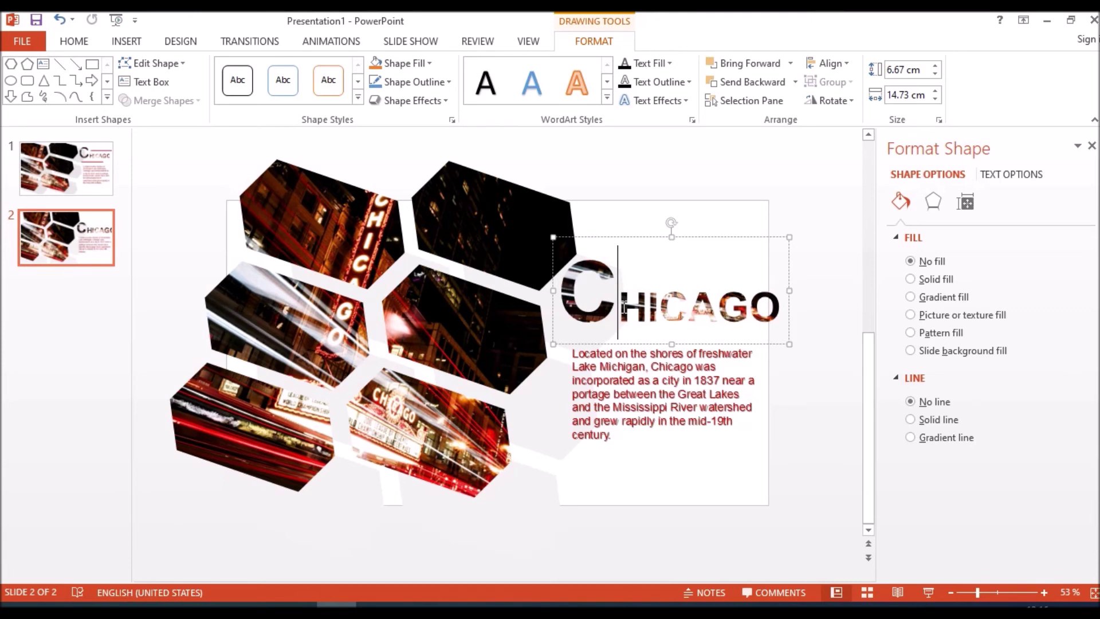
drag(619, 310, 796, 315)
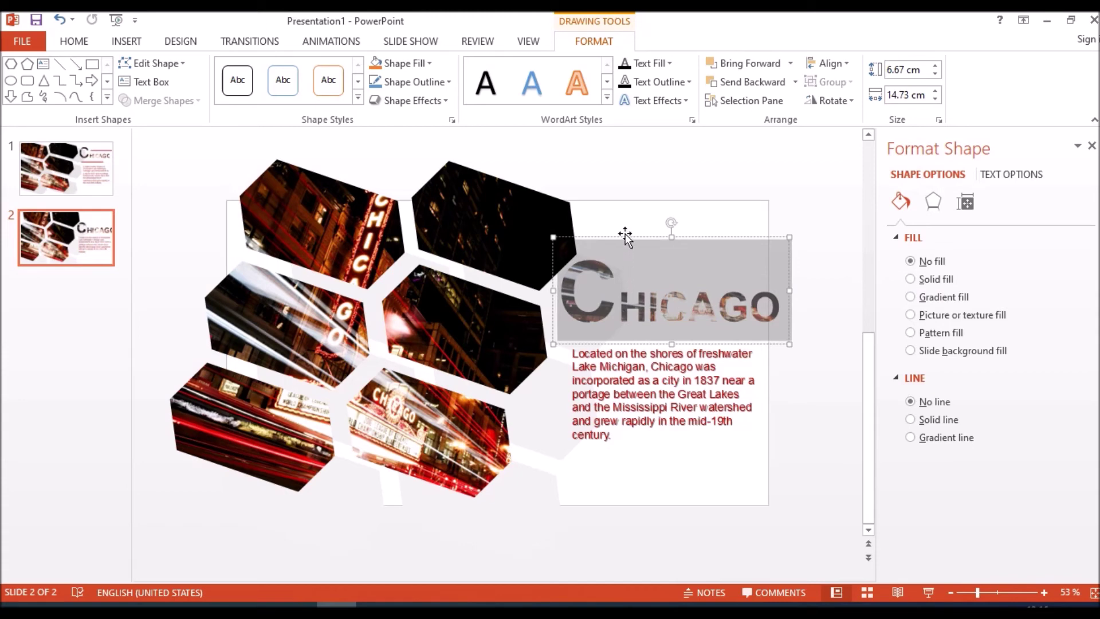
drag(625, 236, 626, 238)
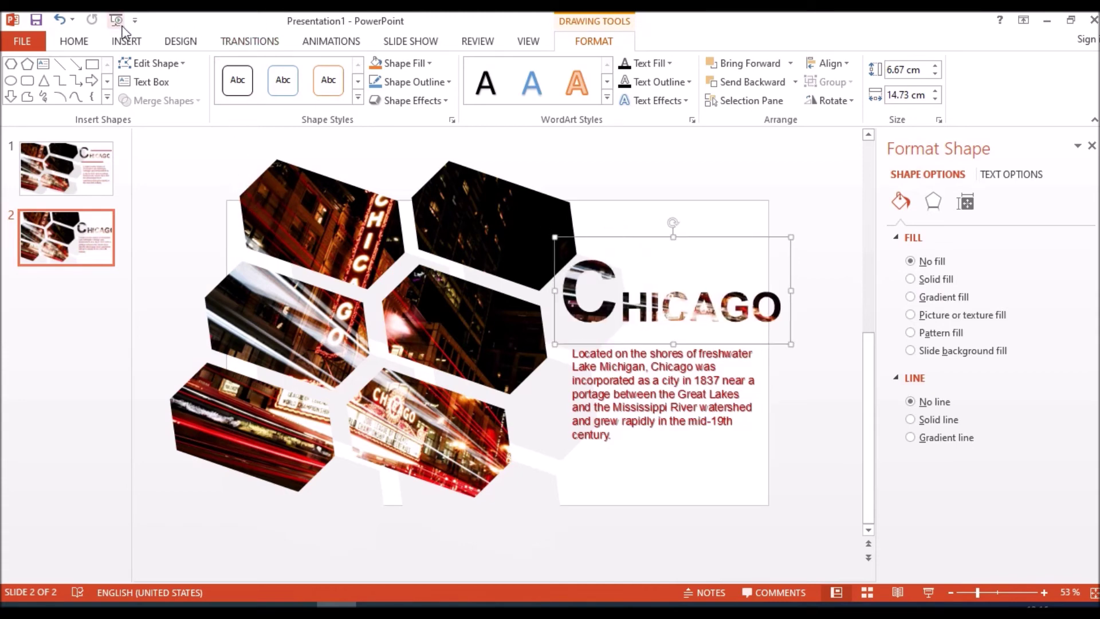
click(74, 41)
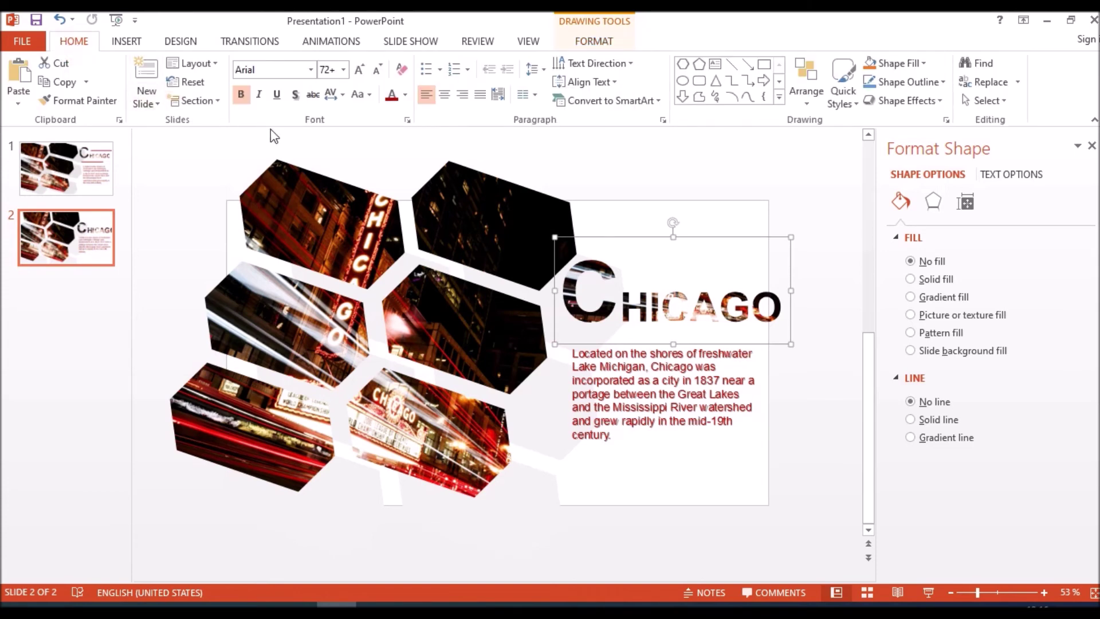
click(295, 94)
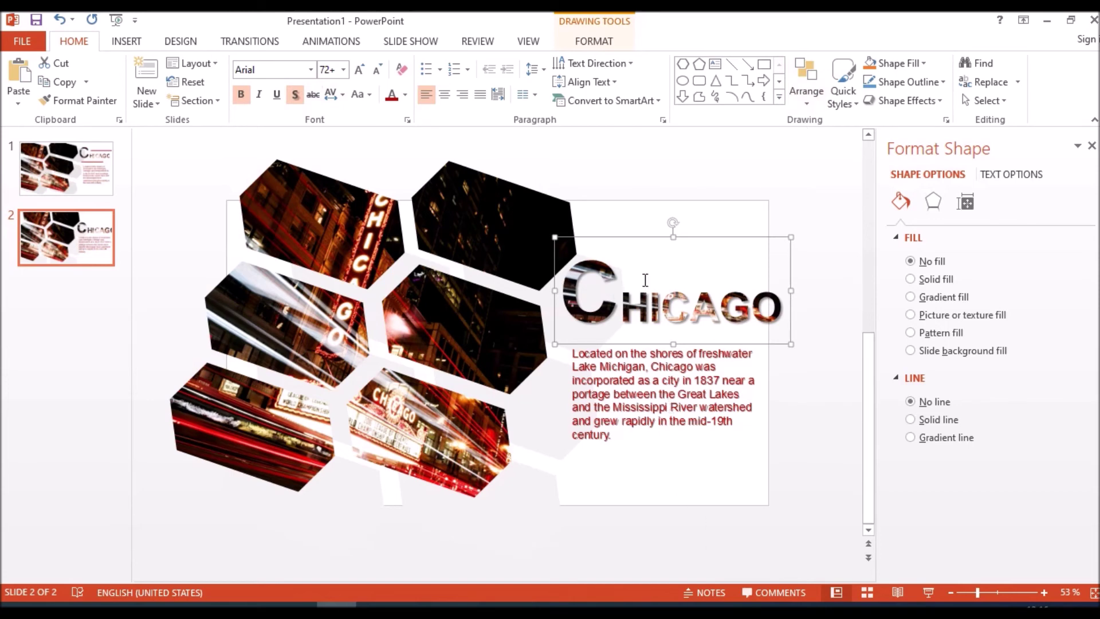
Step: Move the CHICAGO title box up slightly, above the description paragraph
click(619, 238)
drag(619, 238, 624, 221)
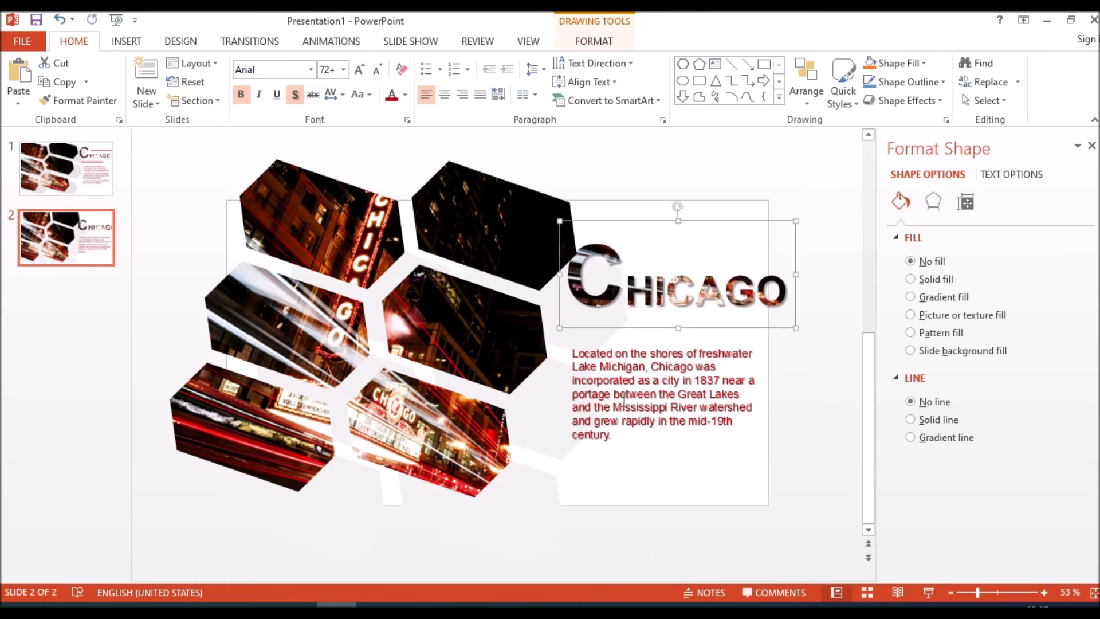
click(606, 378)
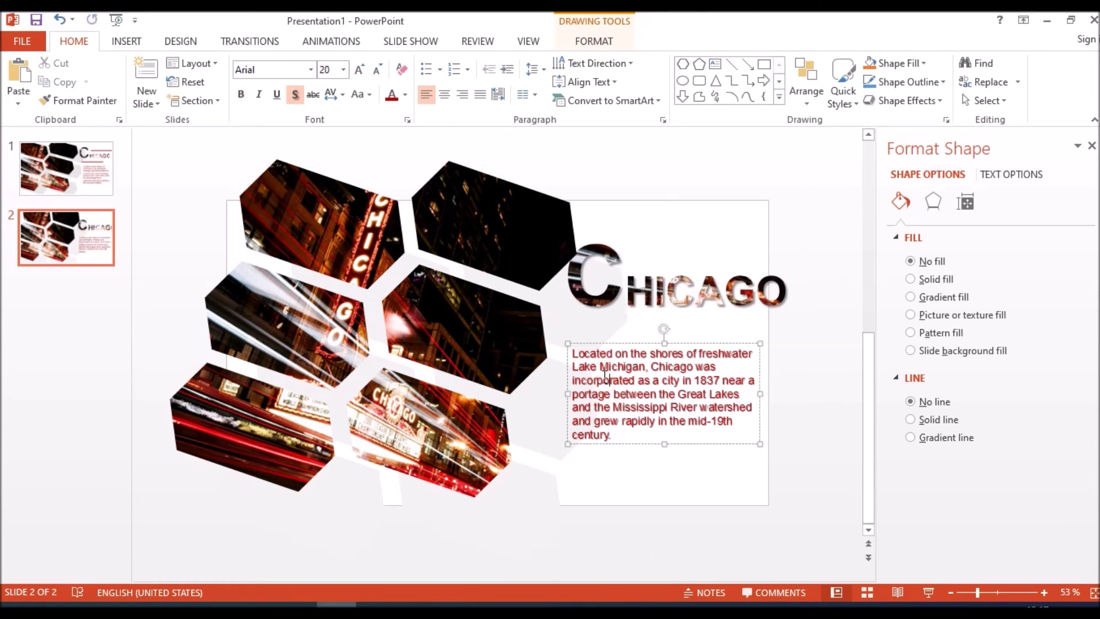
Step: Nudge the paragraph slightly right and draw a horizontal line above the HICAGO letters
drag(586, 347, 590, 351)
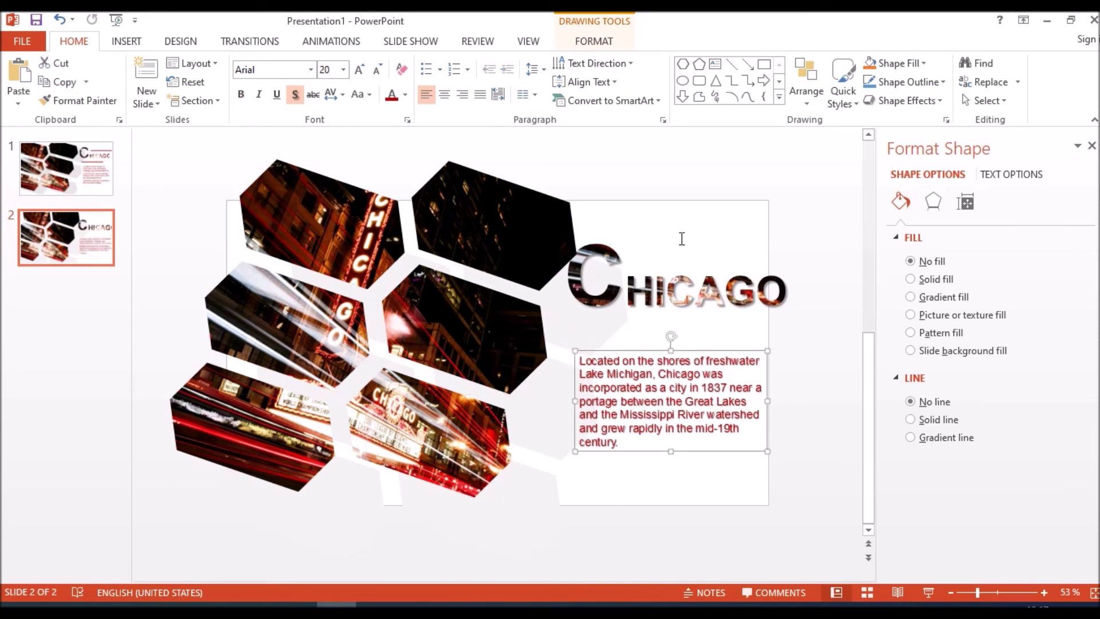
click(732, 73)
drag(634, 256, 768, 256)
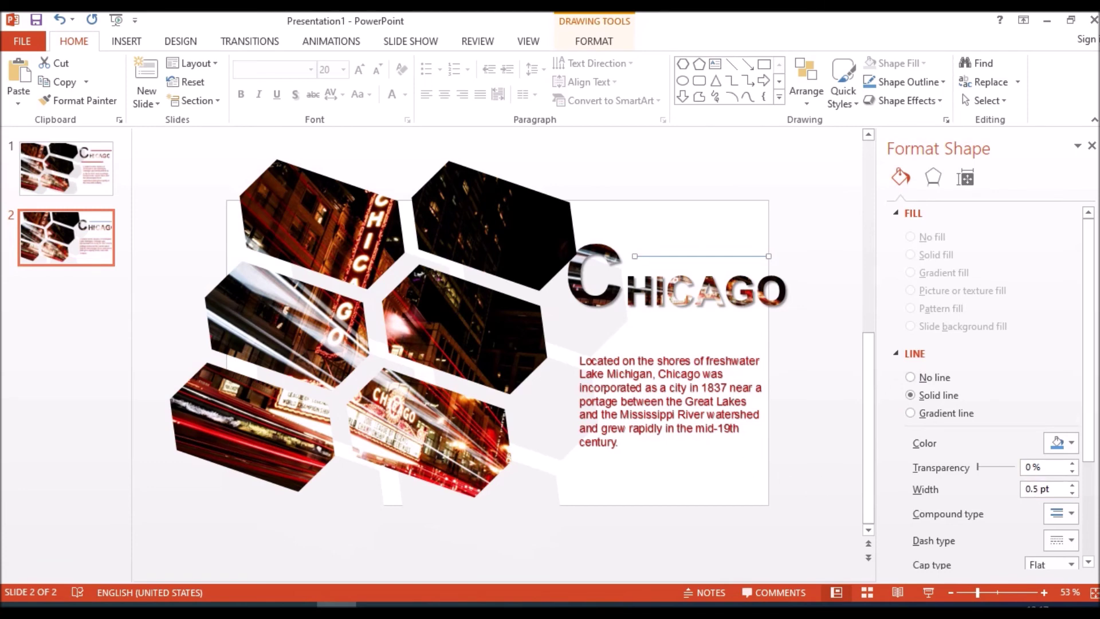
Step: Make the new line 4.5 pt wide and colour it Dark Red
click(1072, 485)
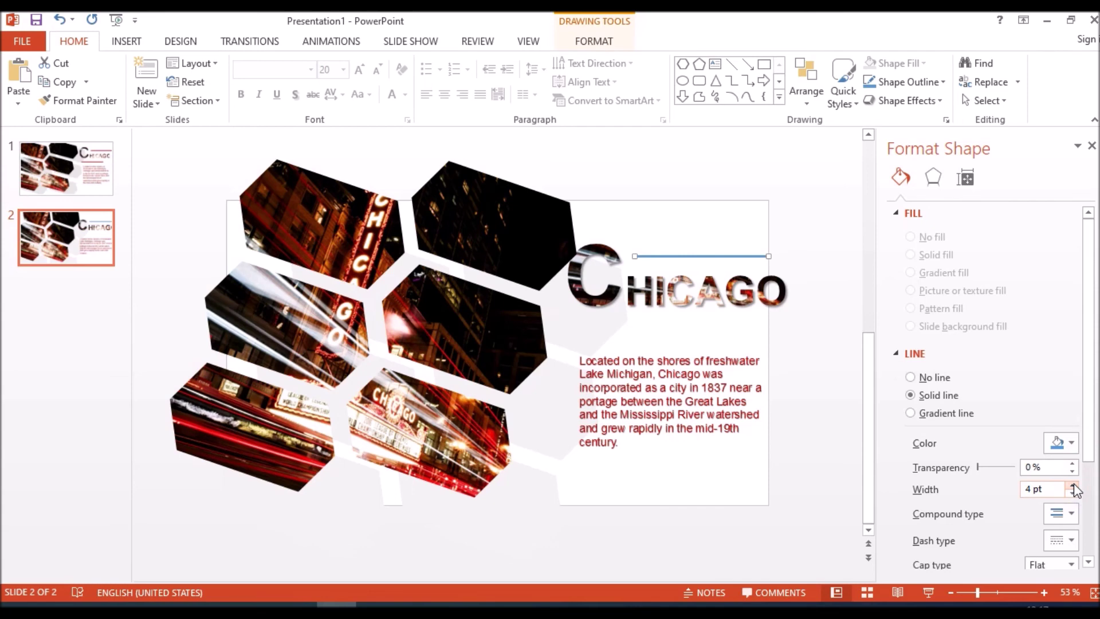
click(1073, 485)
click(1072, 486)
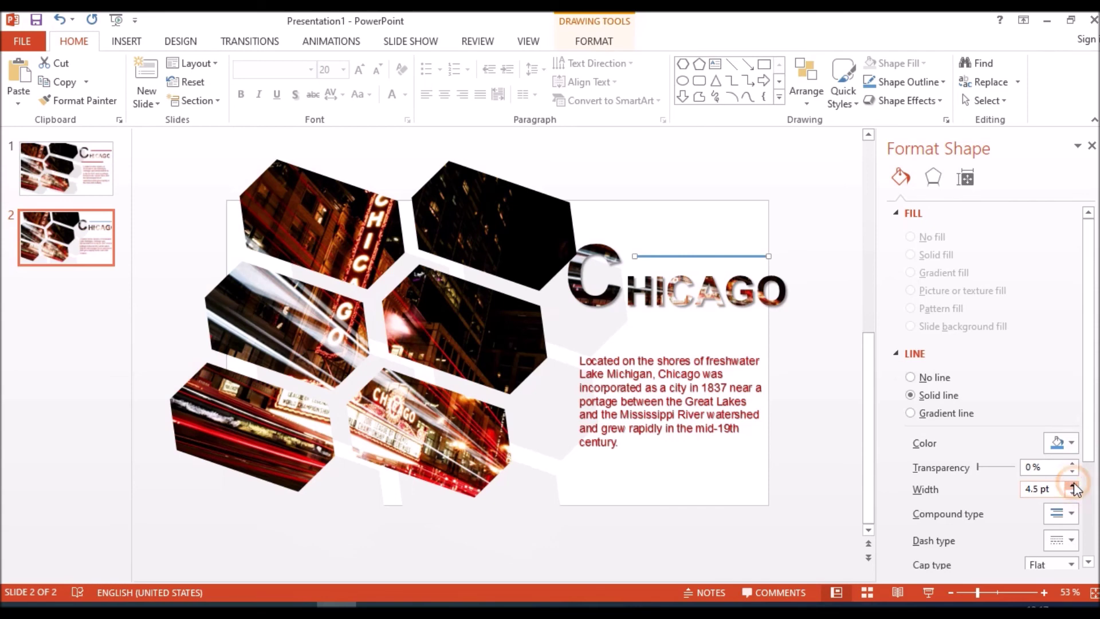
click(1063, 443)
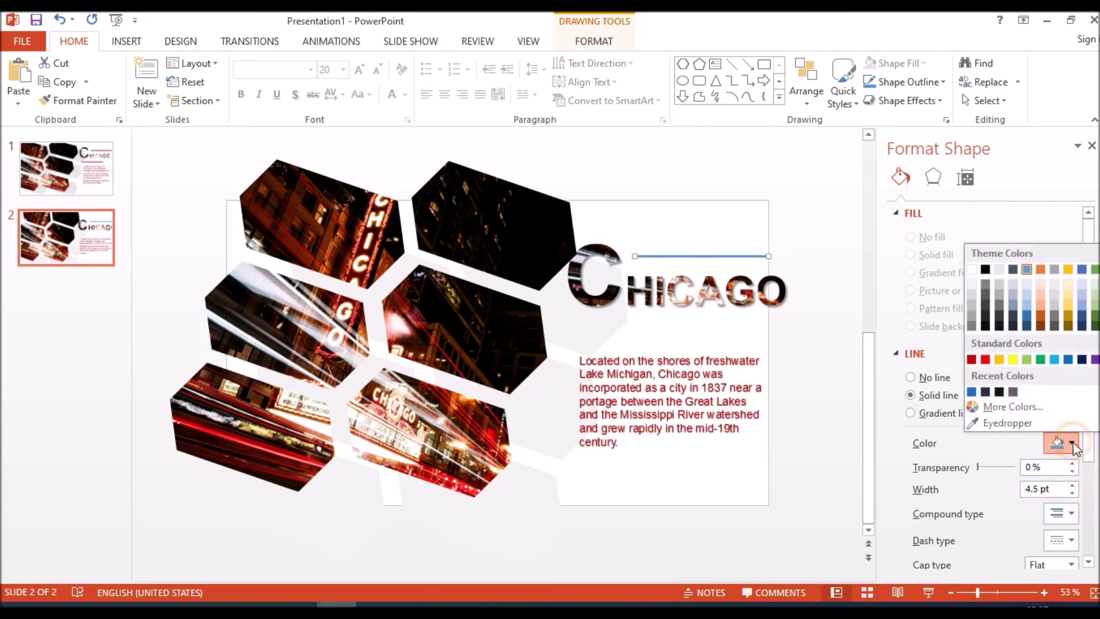
click(971, 359)
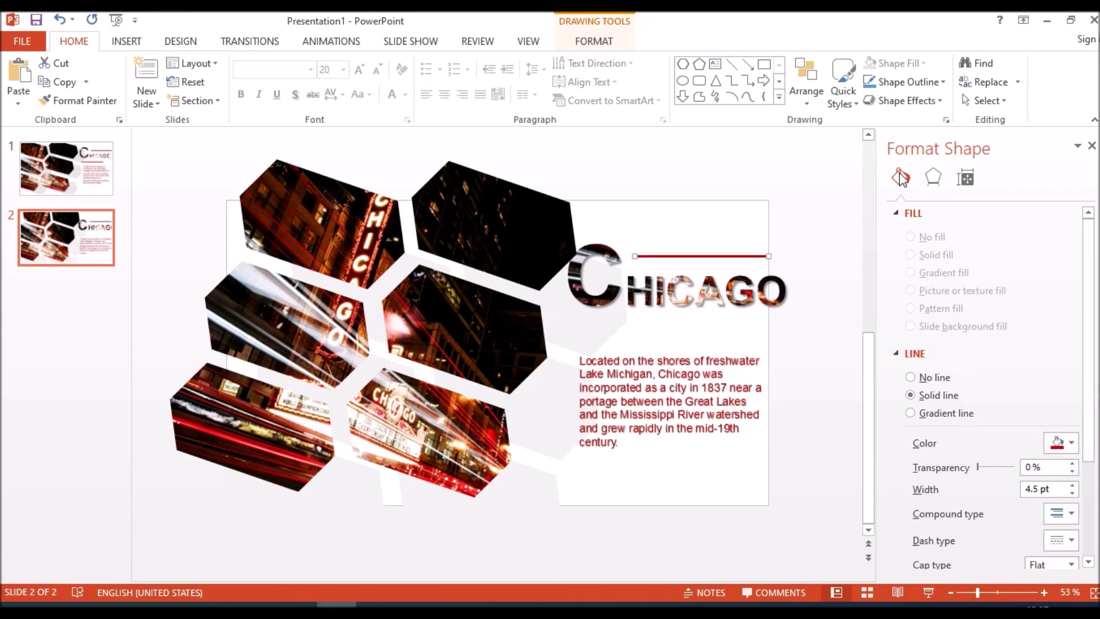
click(928, 179)
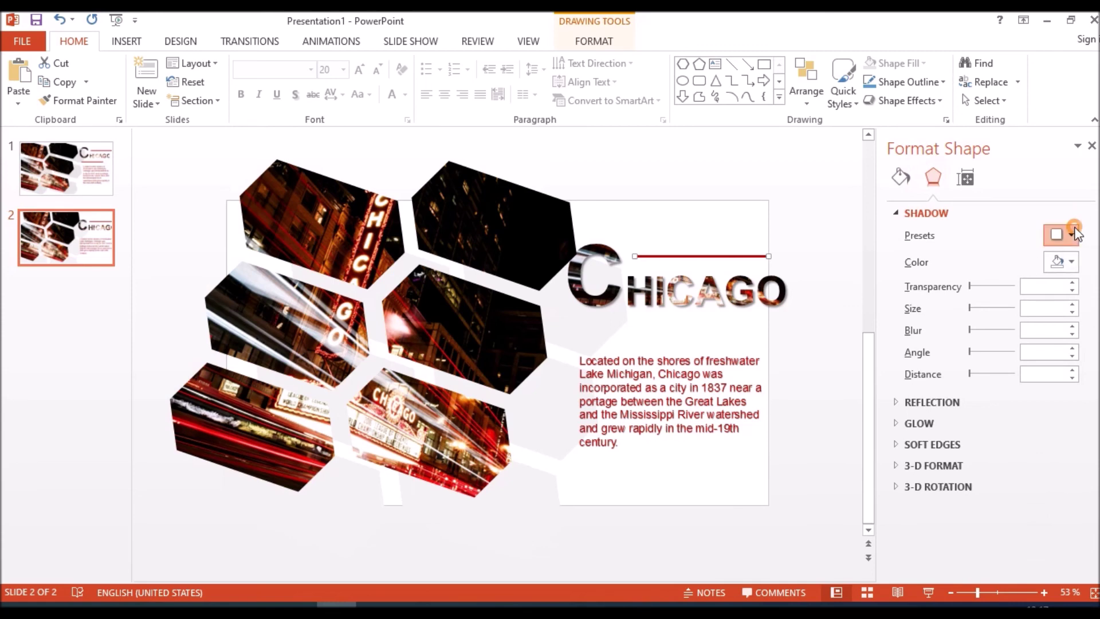
Step: Give the red line an outer center shadow and place a copy just above the paragraph
click(1065, 235)
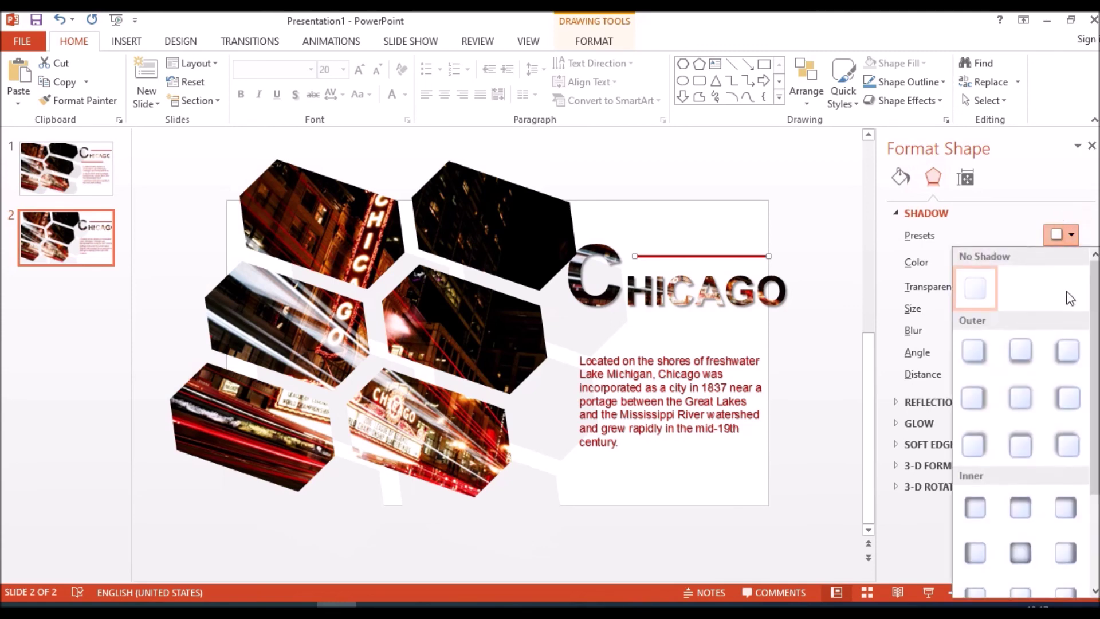
click(1020, 394)
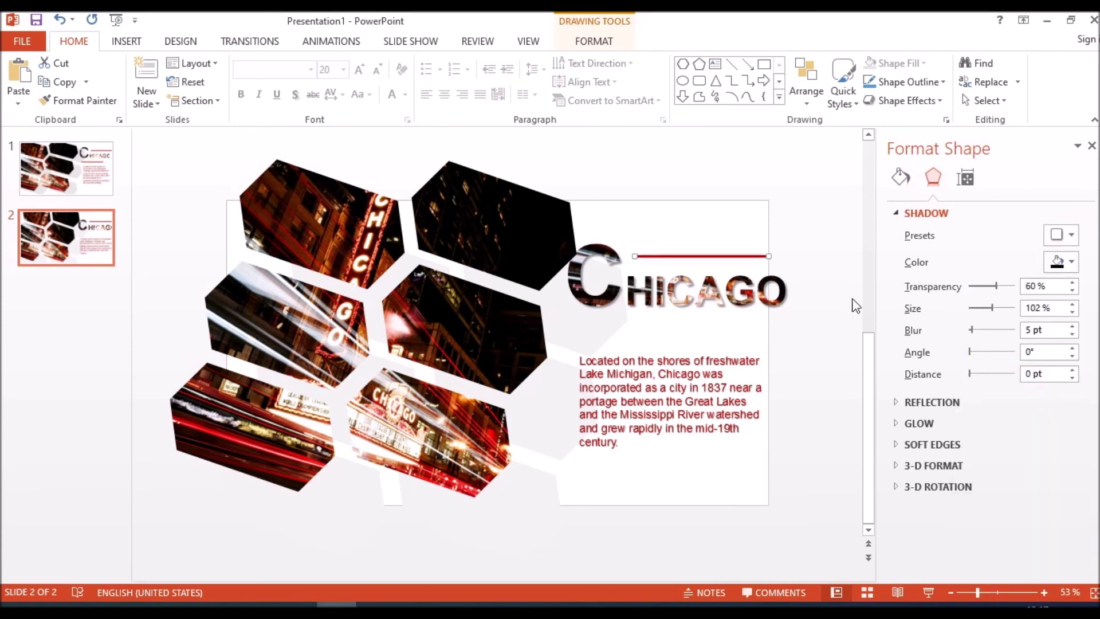
right_click(706, 256)
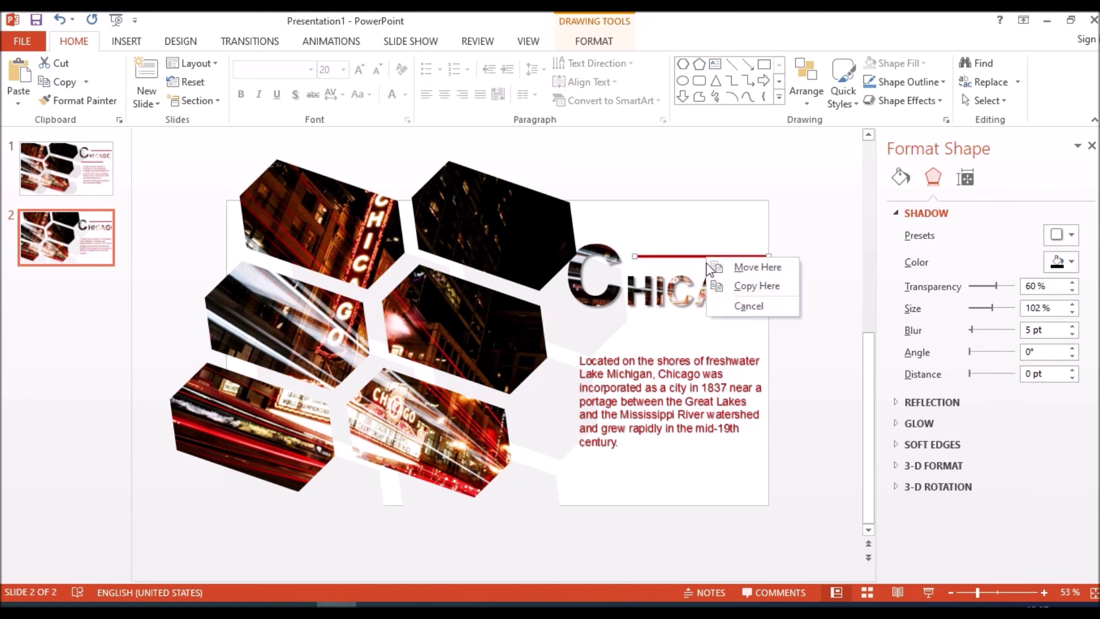
click(757, 286)
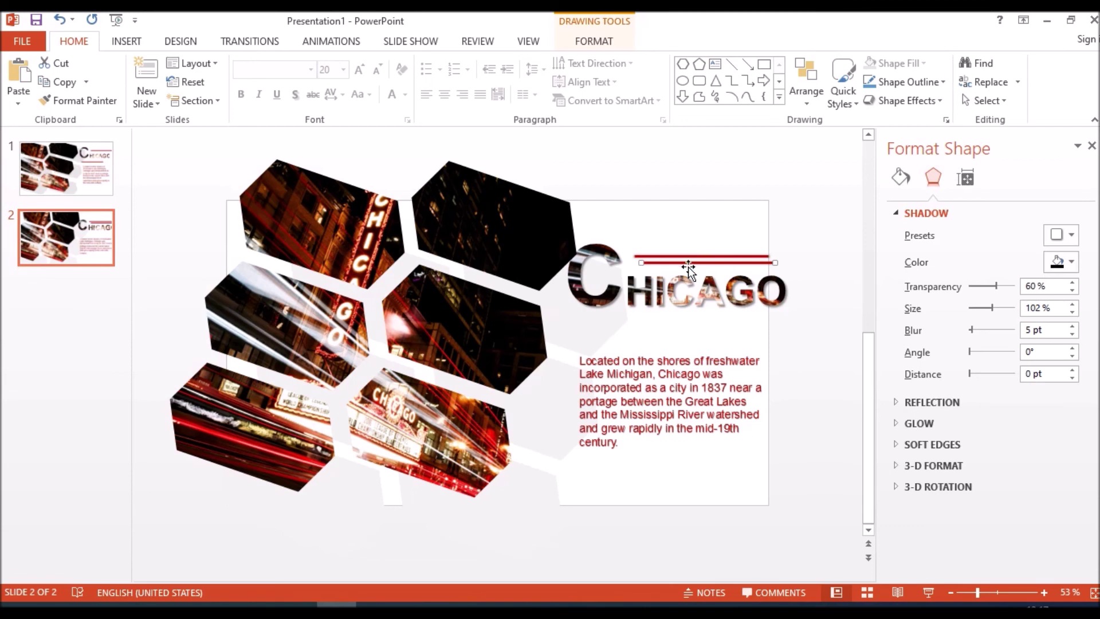
mouse_move(688, 266)
mouse_down()
mouse_move(644, 344)
mouse_move(636, 338)
mouse_up()
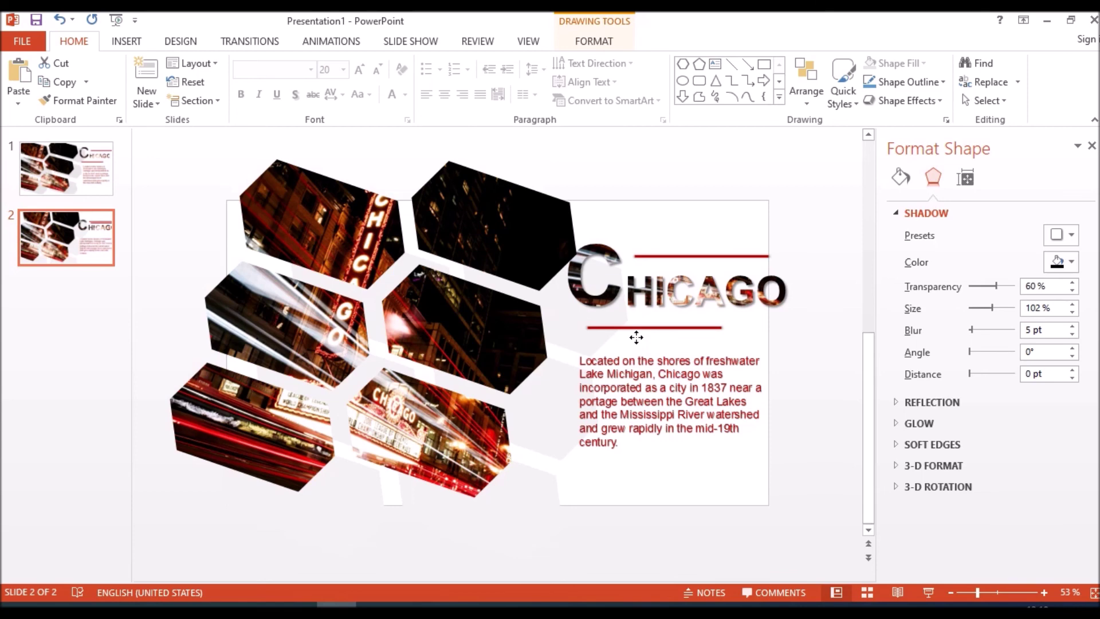
drag(634, 336, 634, 335)
scroll(339, 245, up, 1)
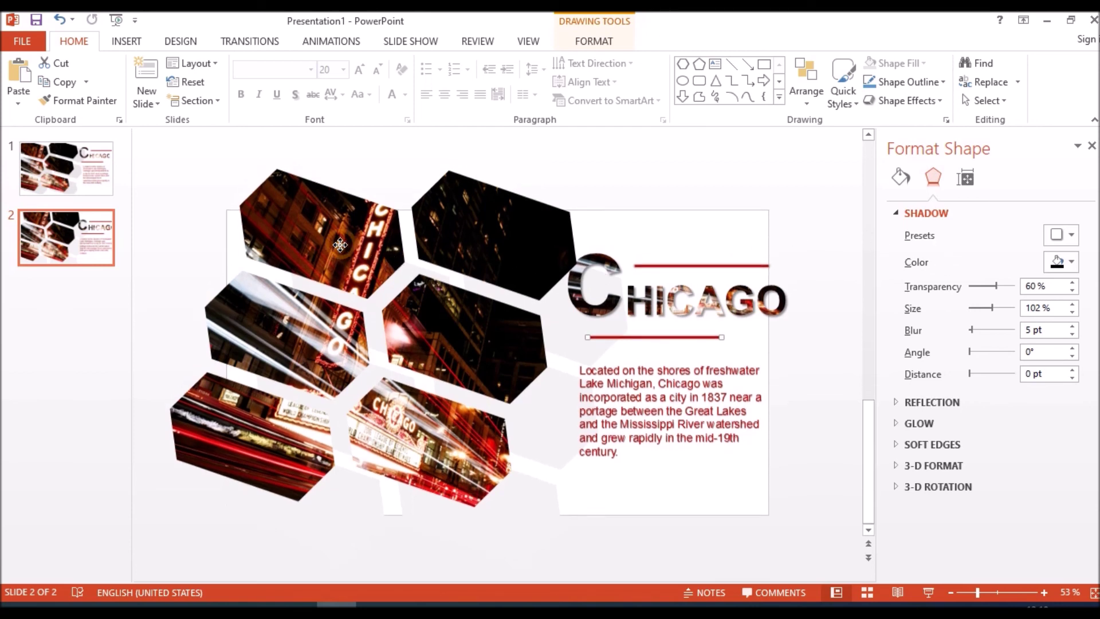
Step: Shift the CHICAGO title box slightly to the left
click(339, 246)
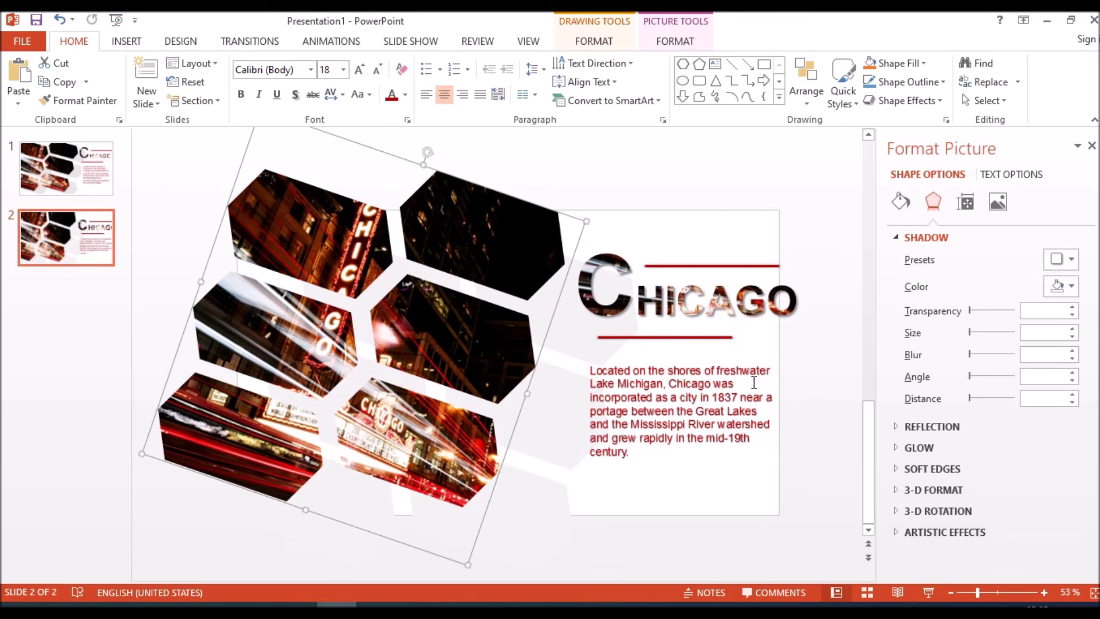
click(599, 269)
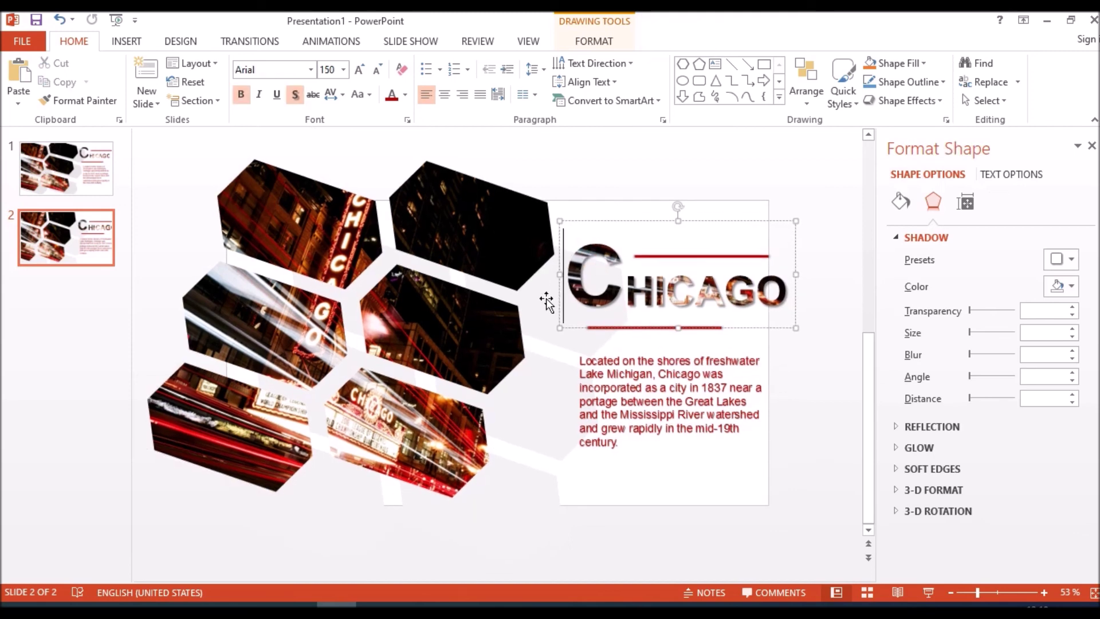
drag(561, 297, 552, 302)
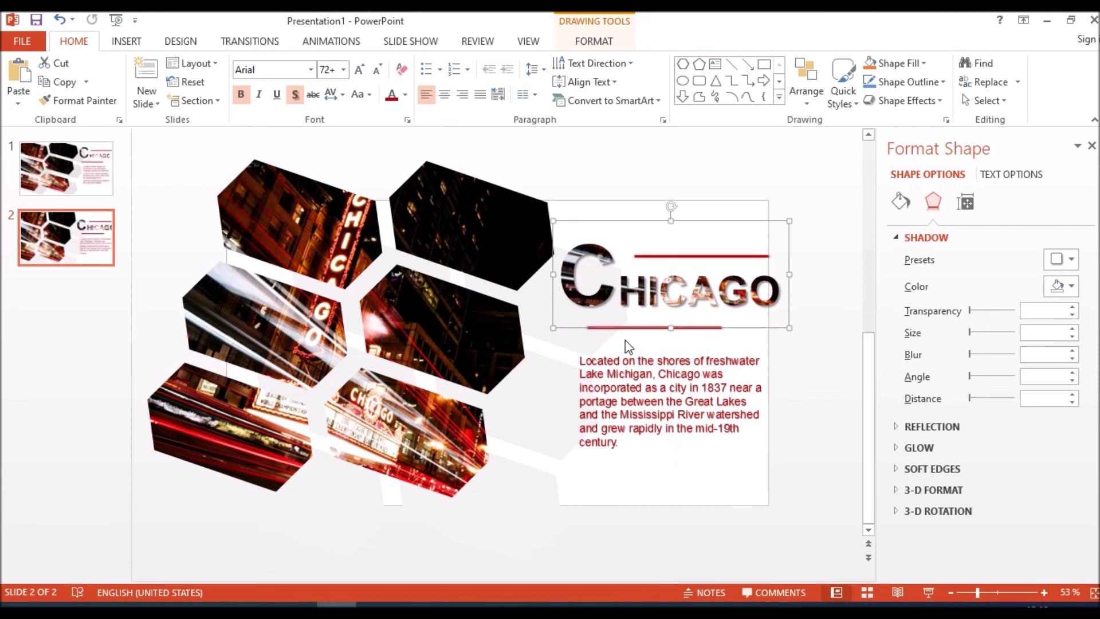
click(631, 341)
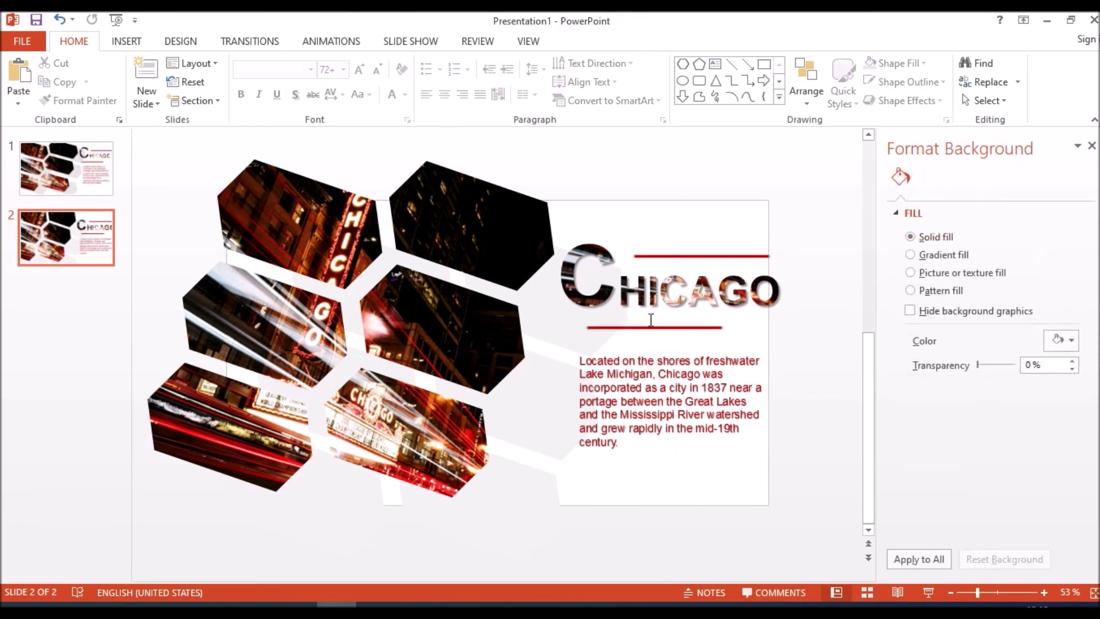
Step: Move the lower red line slightly left, then run the slide show from slide 2 with Shift+F5
drag(648, 325, 632, 320)
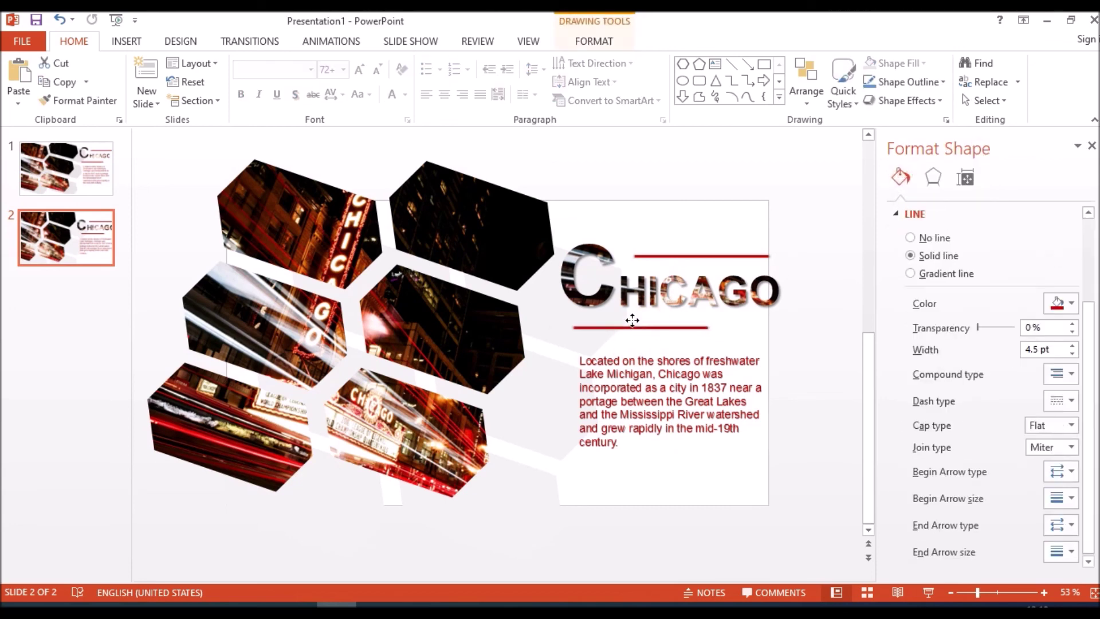
click(632, 322)
key(shift+F5)
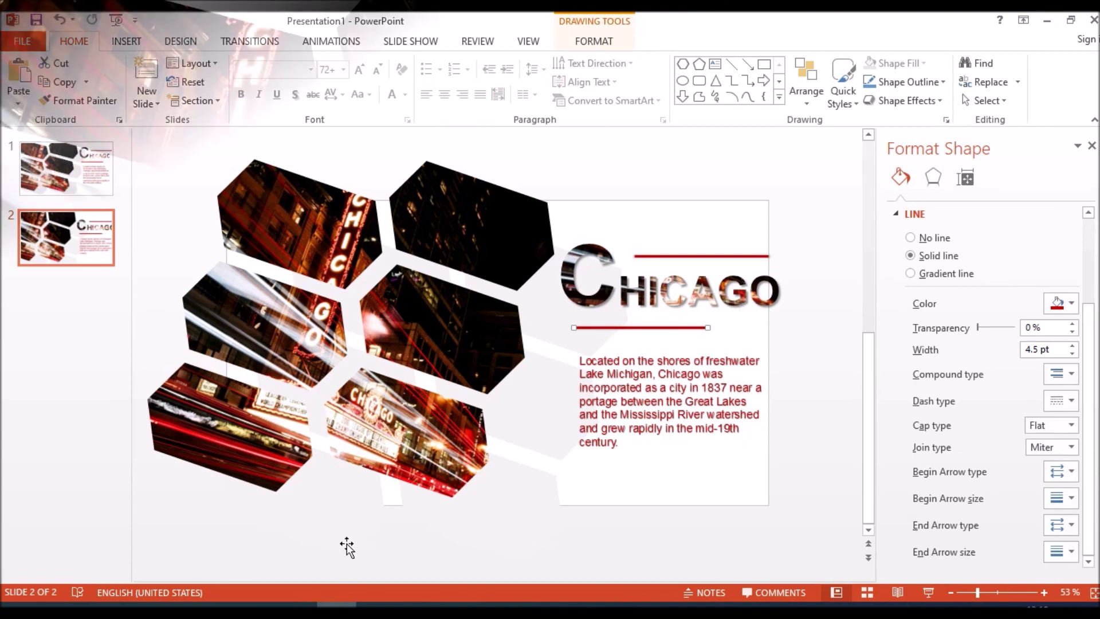